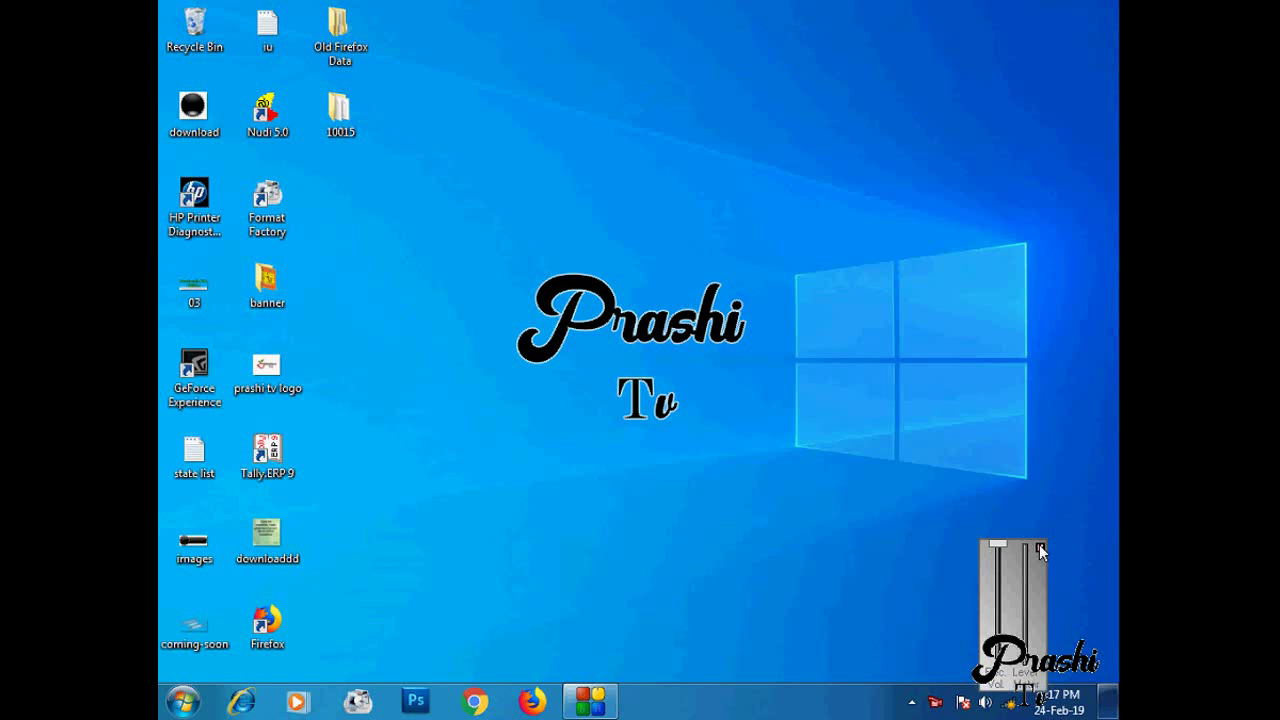
Close the volume popup and launch Tally.ERP 9 from its desktop icon.
left_click(613, 427)
double_click(267, 455)
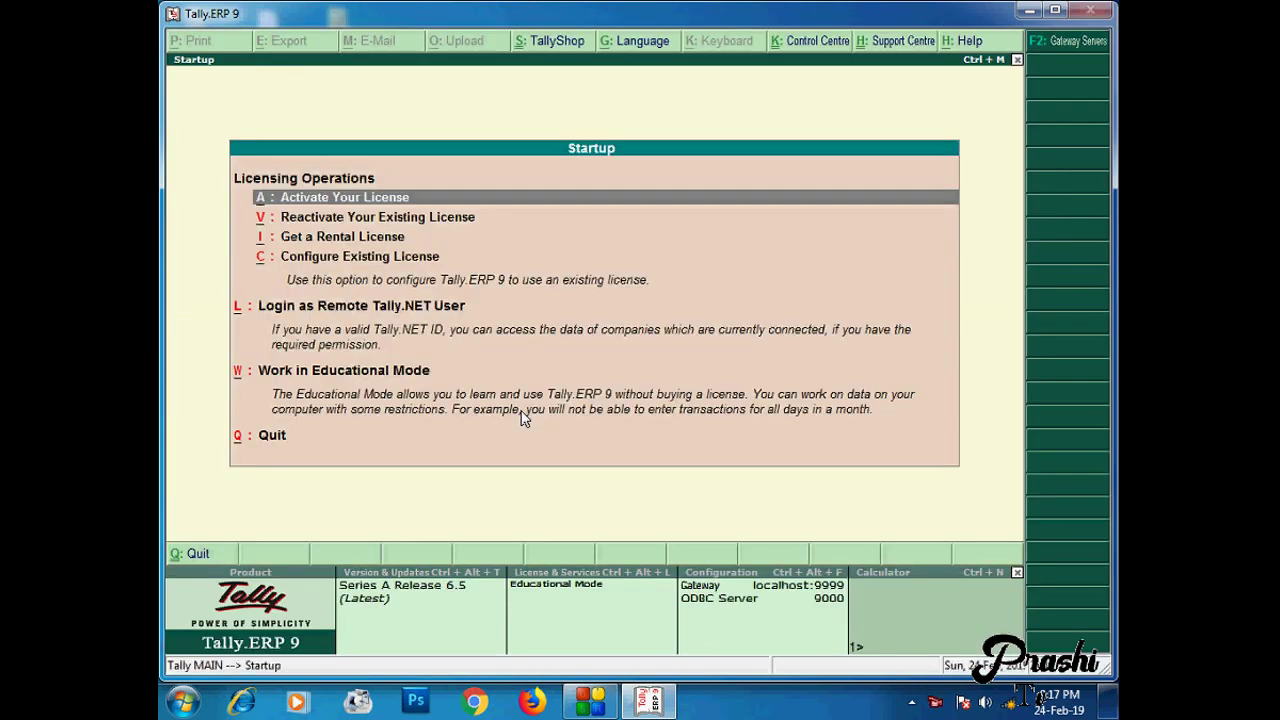
Start Tally in Educational Mode, skip the login, and load Prashi Company.
key("Down")
key("Down")
key("Down")
key("Down")
key("Down")
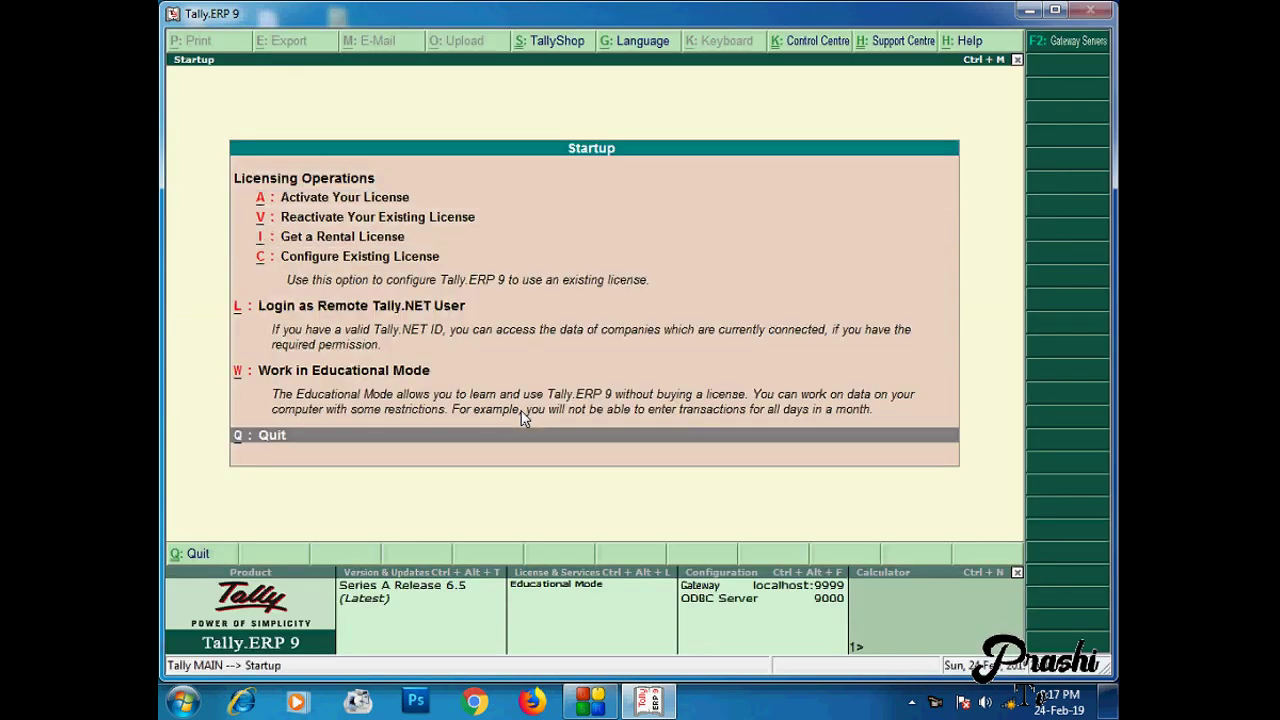
key("Up")
key("Return")
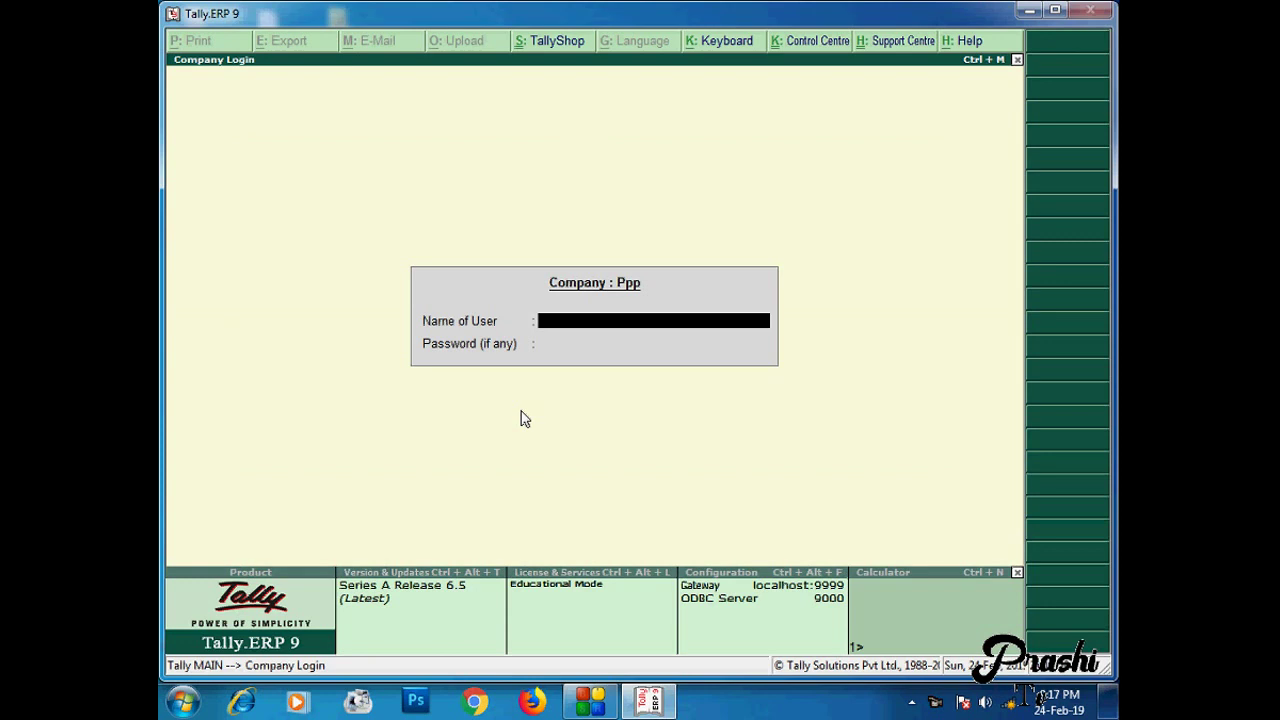
key("Escape")
key("Return")
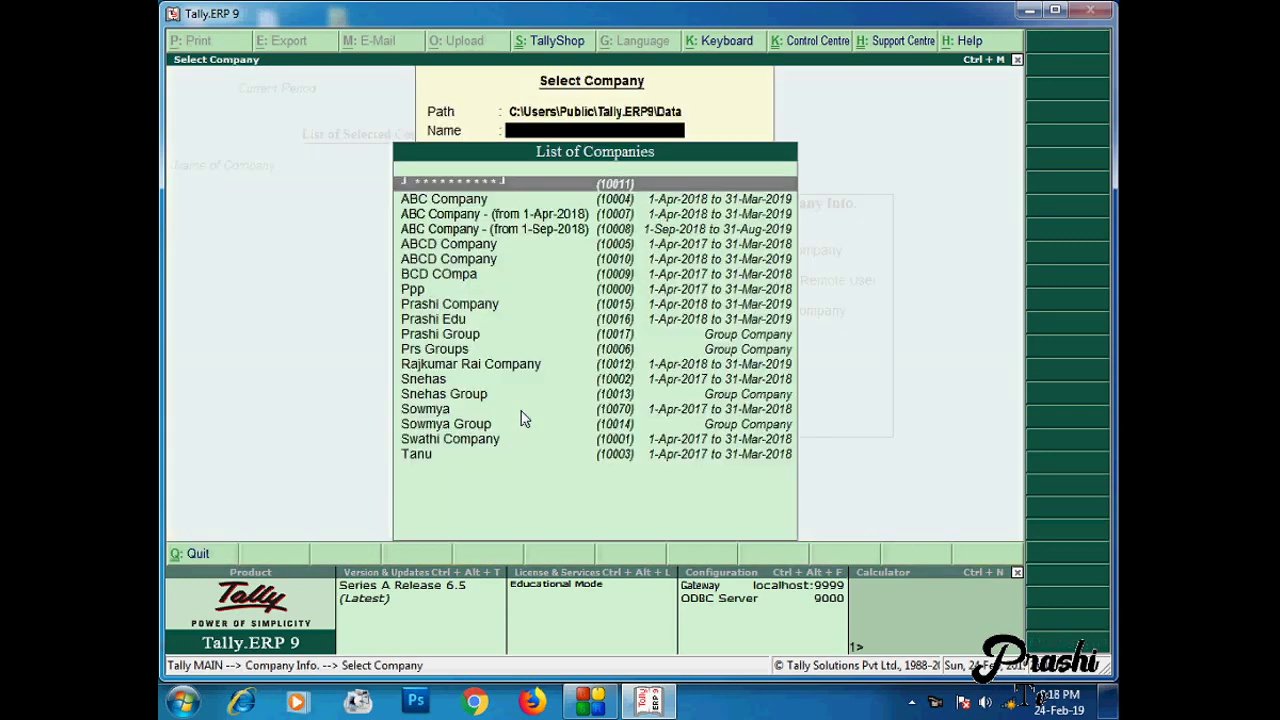
key("Down")
key("Down")
key("Down")
key("Down")
key("Down")
key("Down")
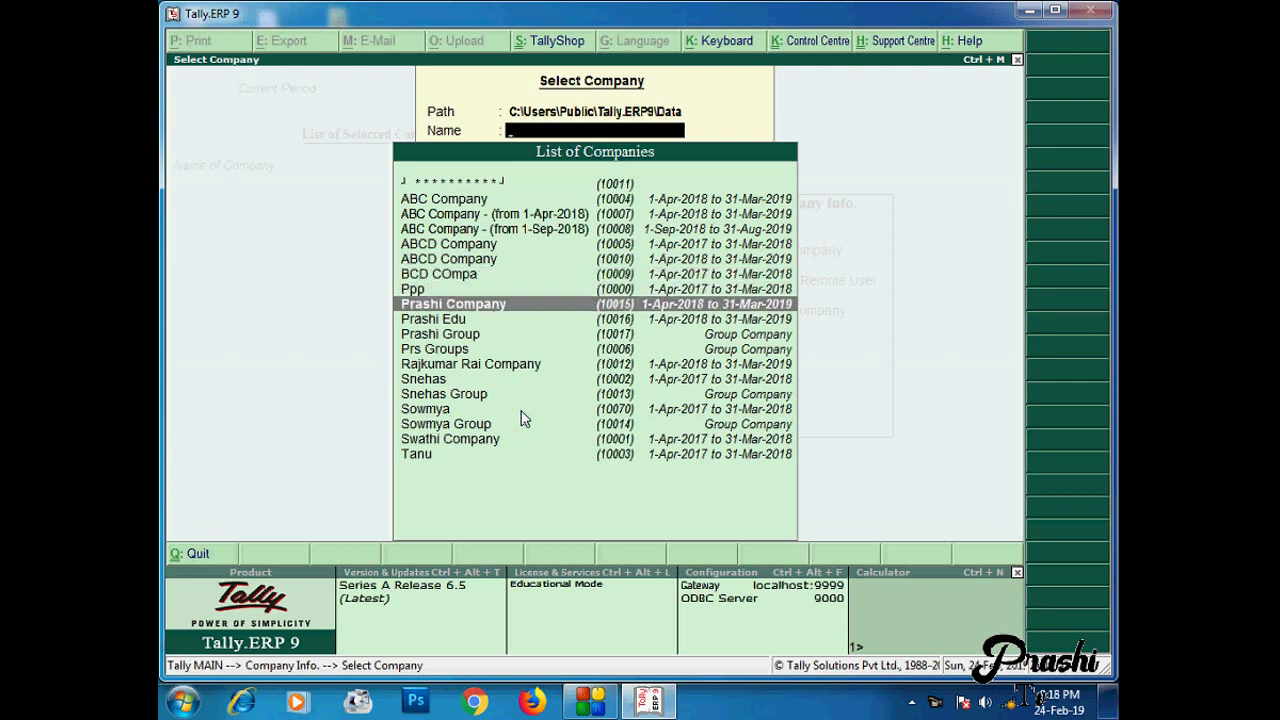
key("Return")
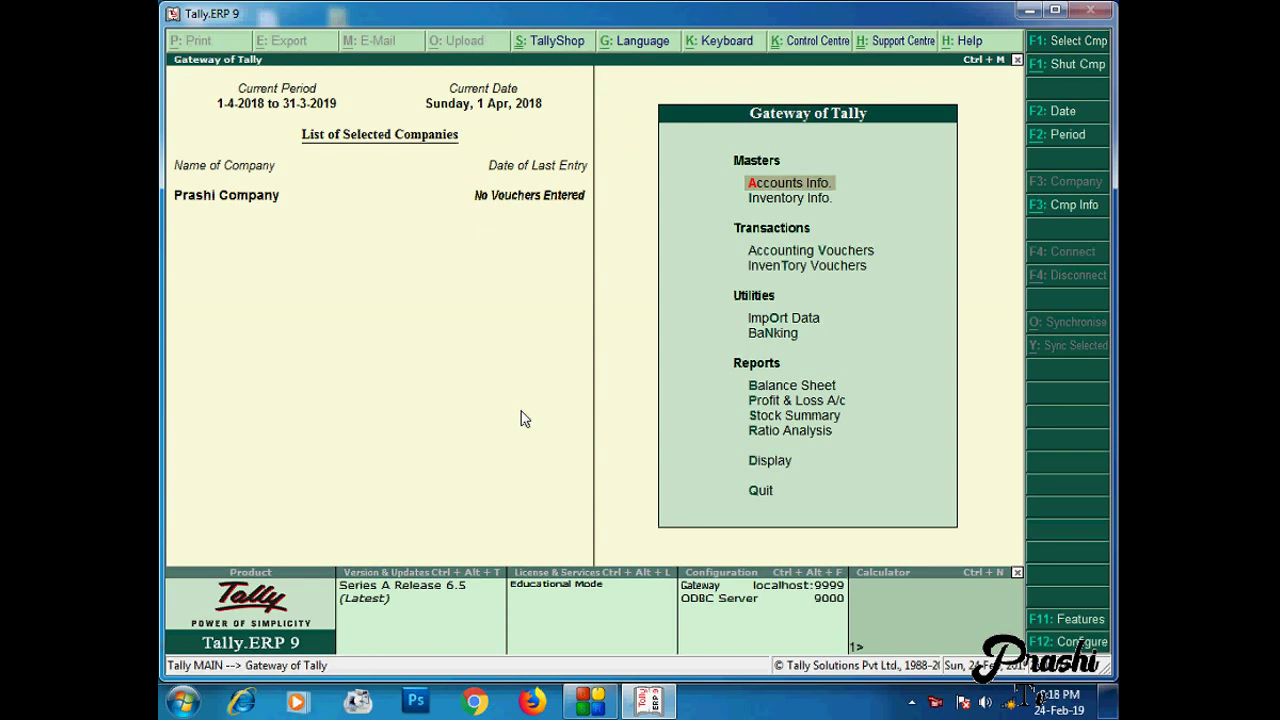
left_click(1076, 206)
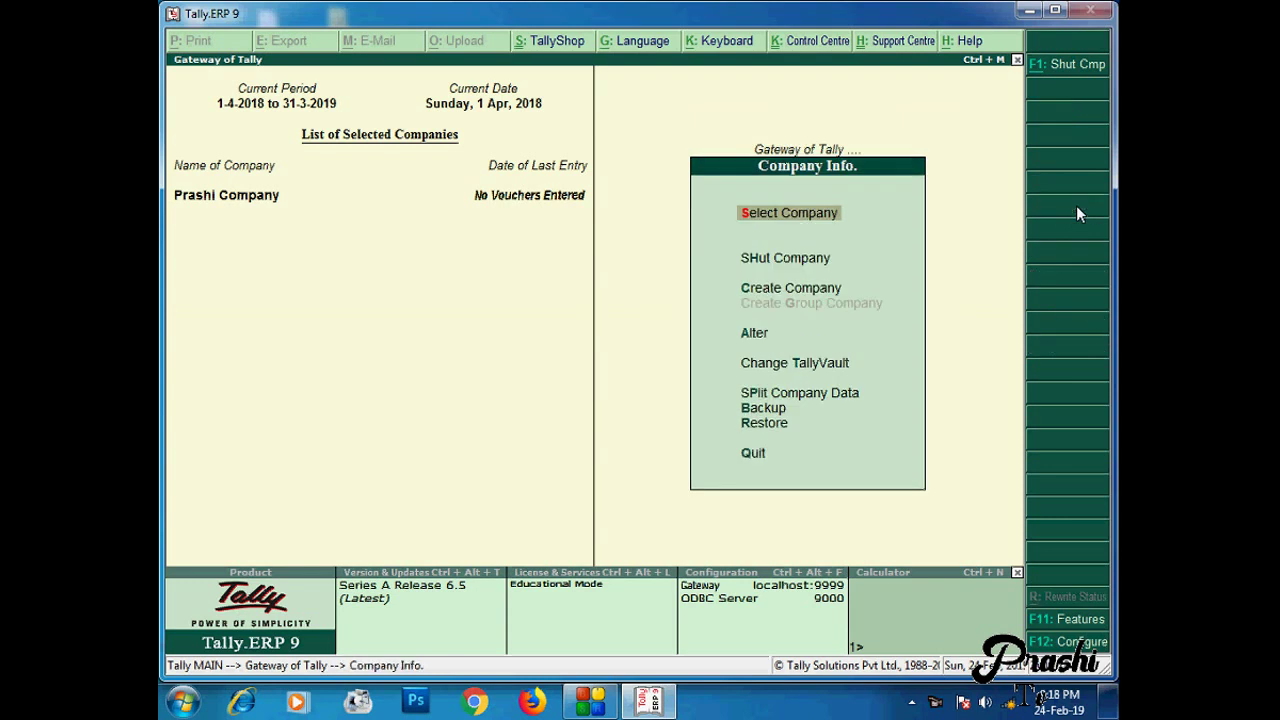
key("Escape")
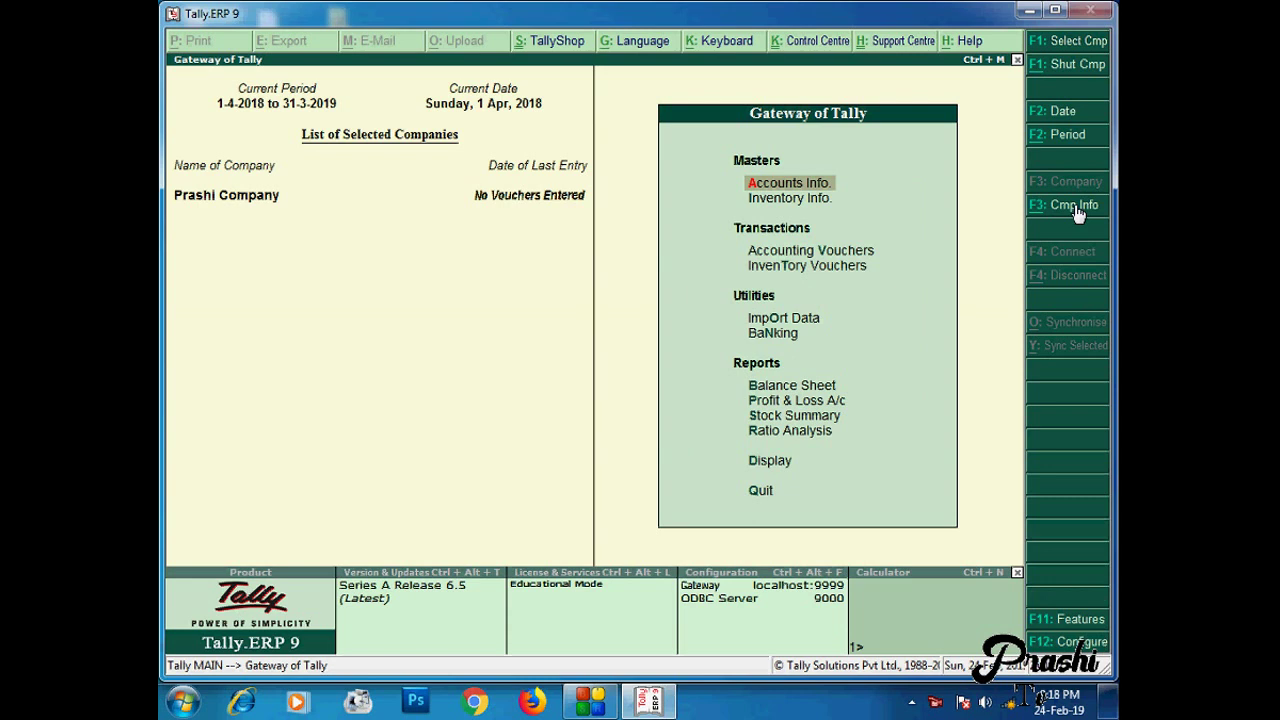
left_click(1075, 205)
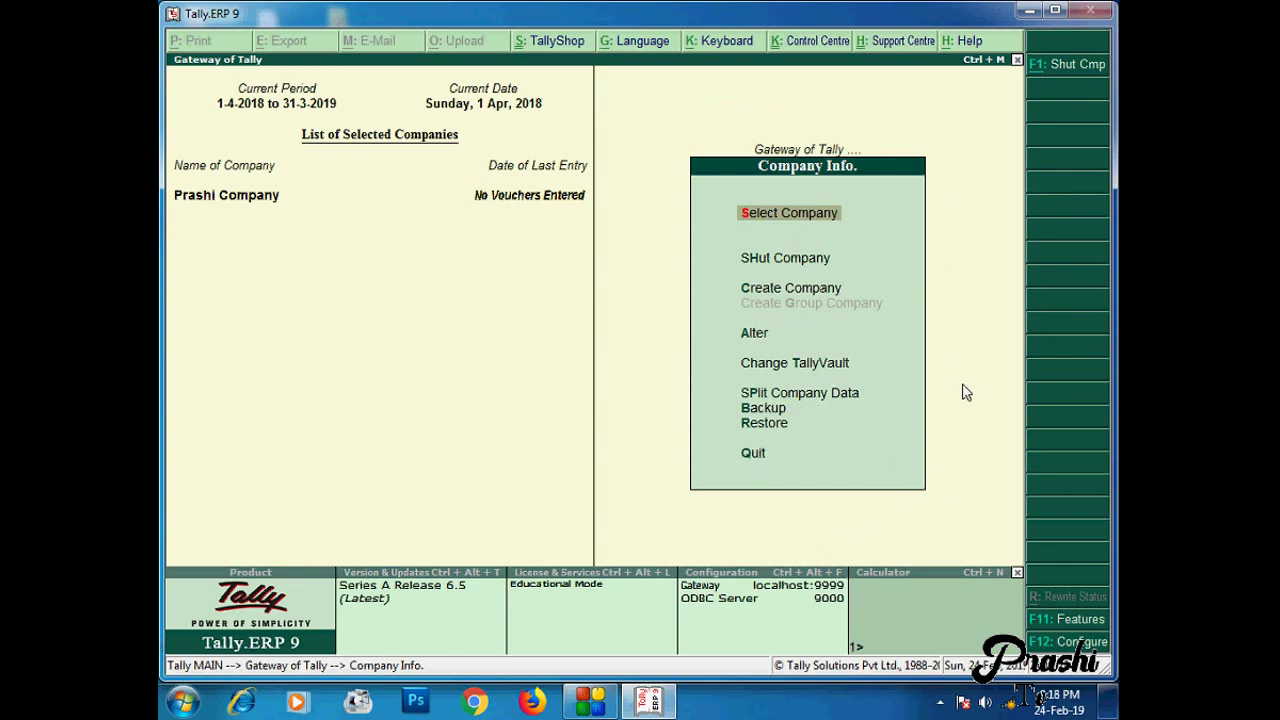
key("Escape")
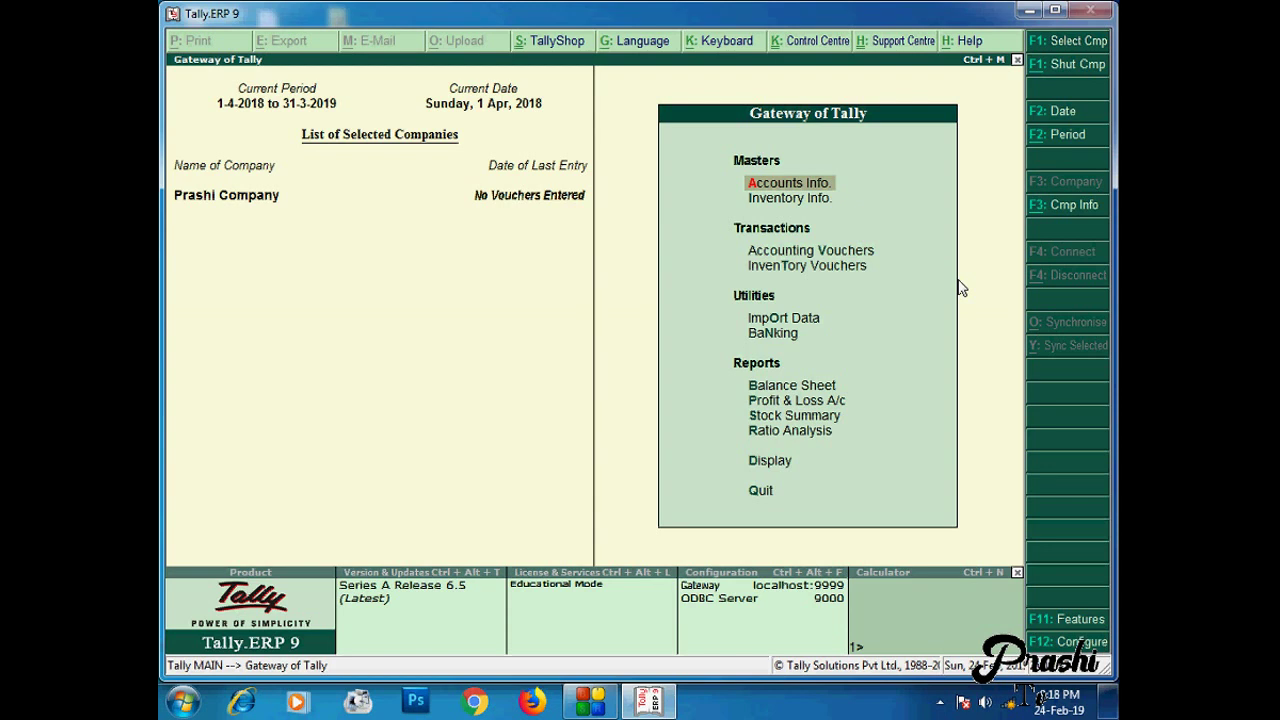
Go to Accounts Info > Groups > Single Group Display to list the existing groups.
key("Down")
key("Up")
key("Return")
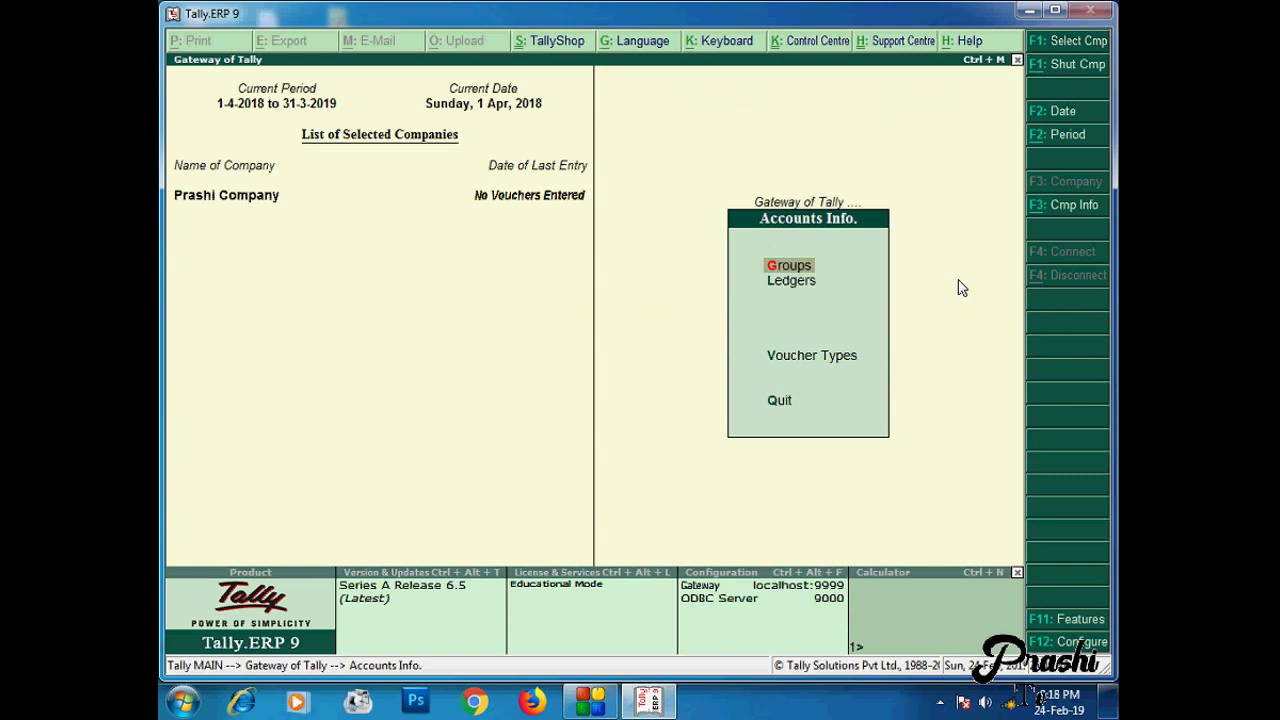
key("Return")
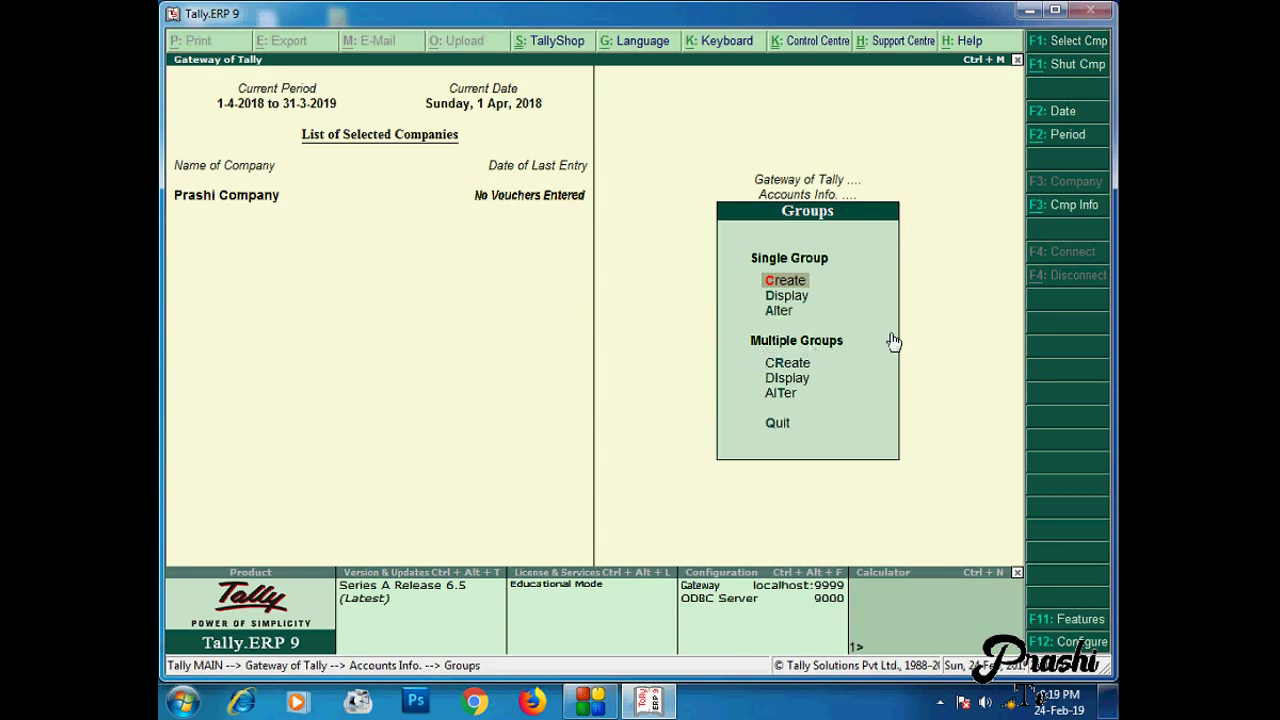
key("Down")
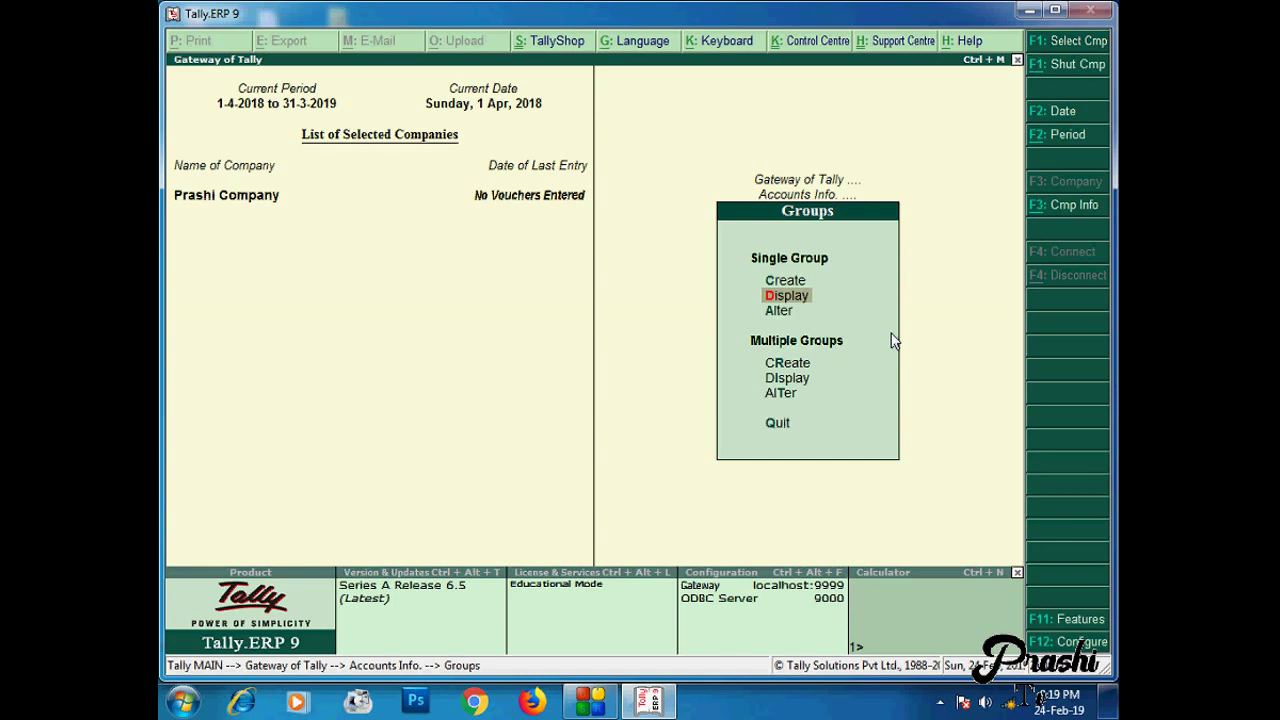
key("Return")
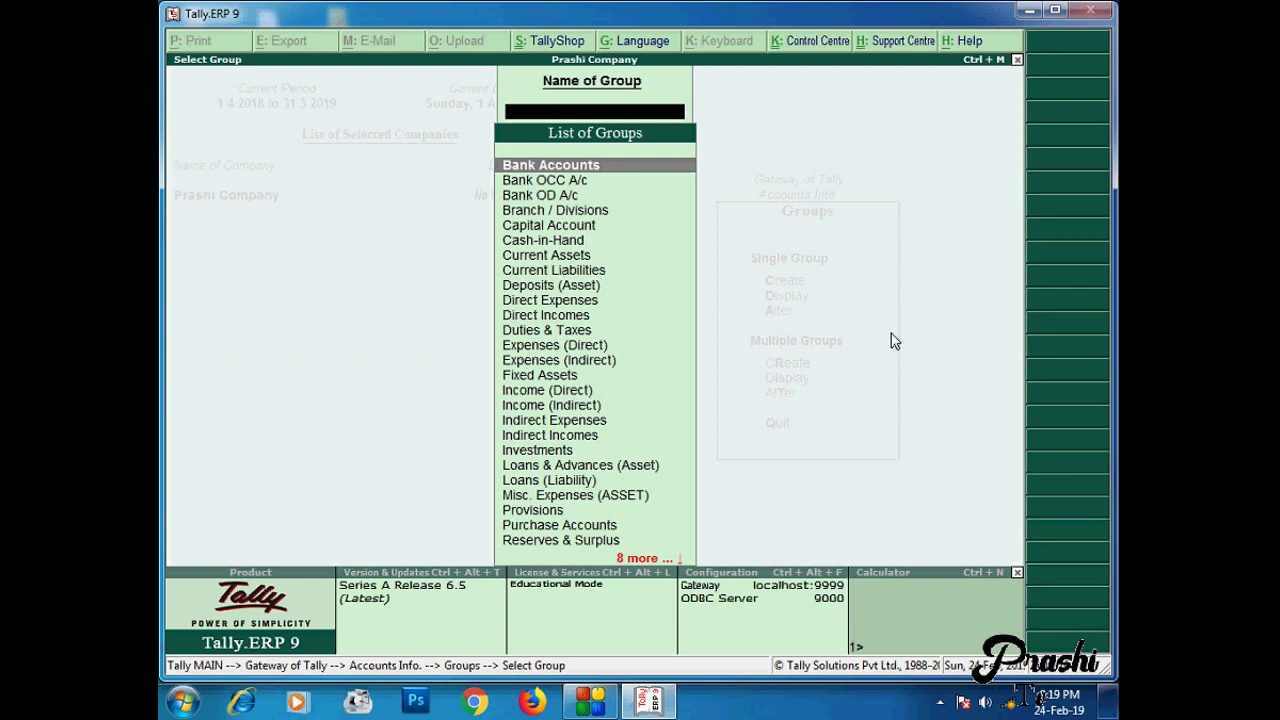
key("Down")
key("Down")
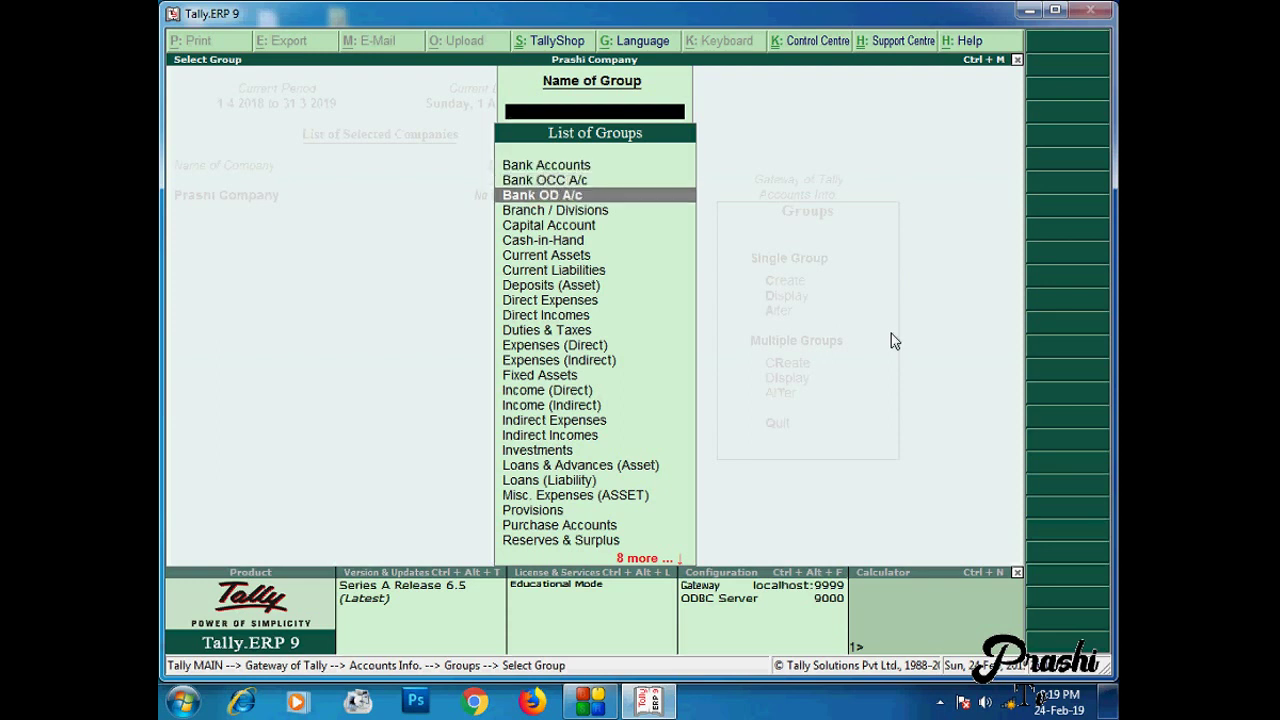
key("Down")
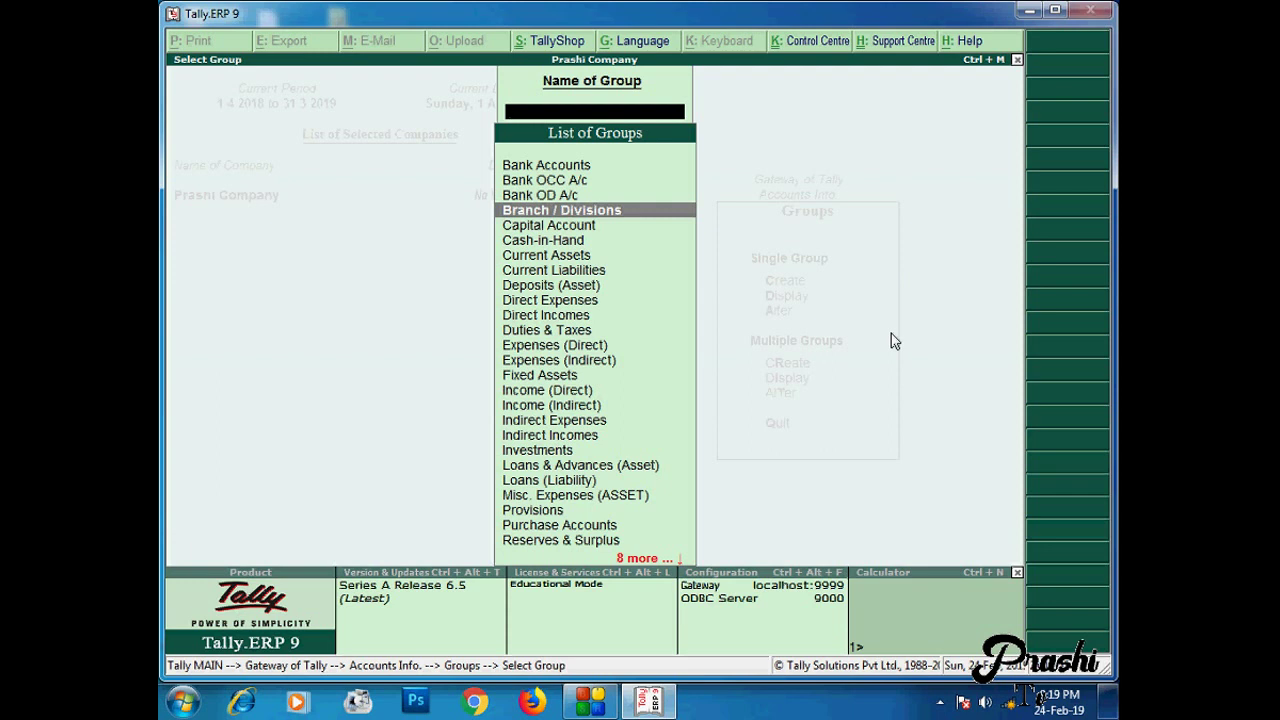
key("Up")
key("Up")
key("Up")
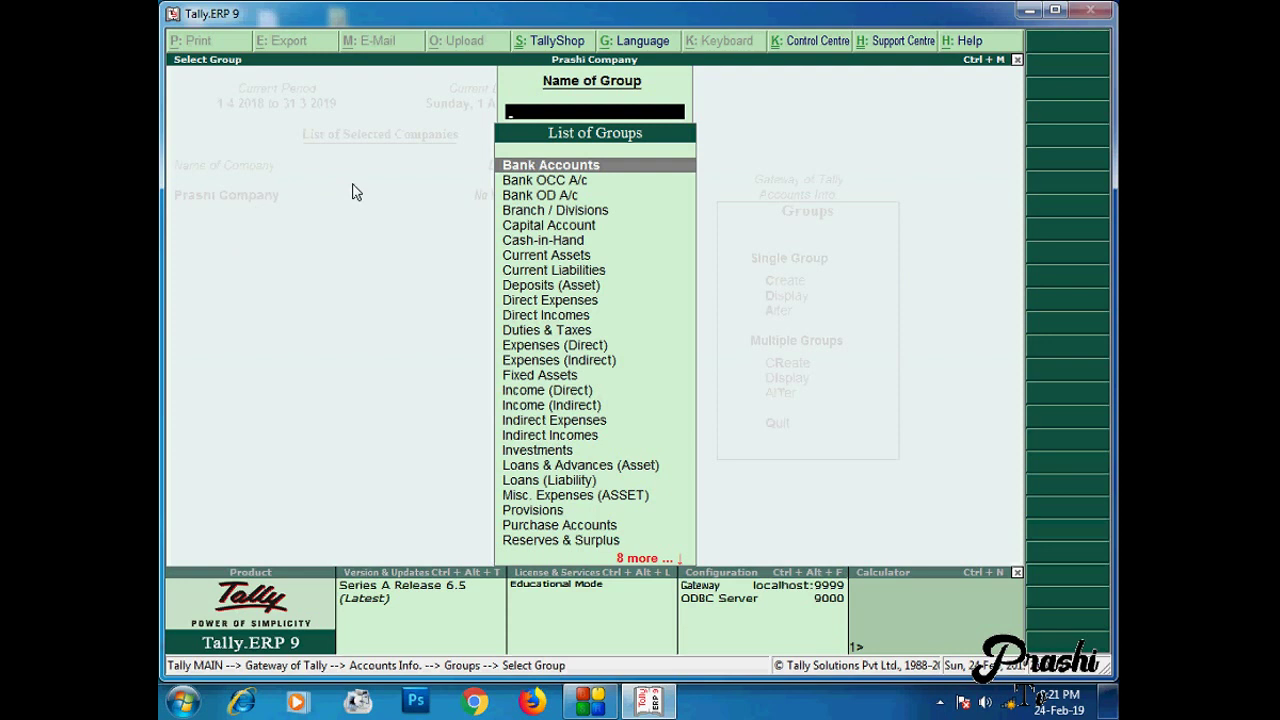
Browse the group list from Branch / Divisions to Sundry Debtors, then close it without choosing.
key("Down")
key("Down")
key("Down")
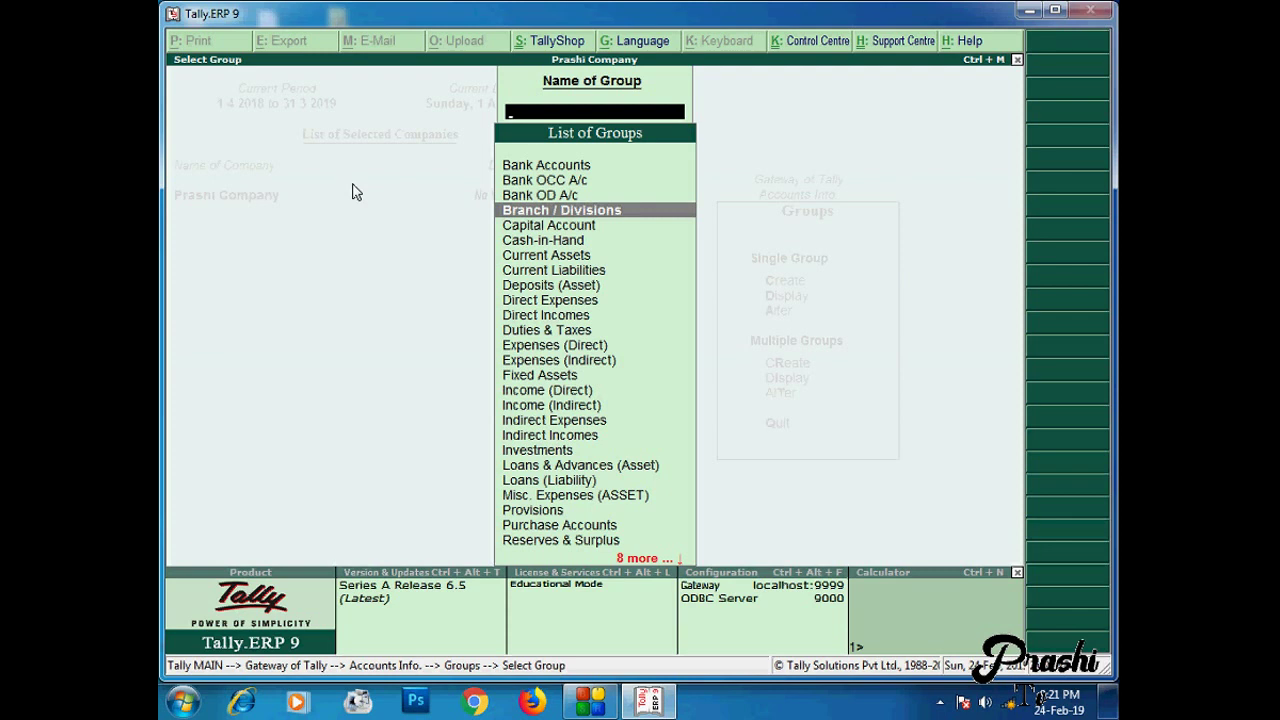
key("Down")
key("Down")
key("Down")
key("Down")
key("Down")
key("Down")
key("Down")
key("Down")
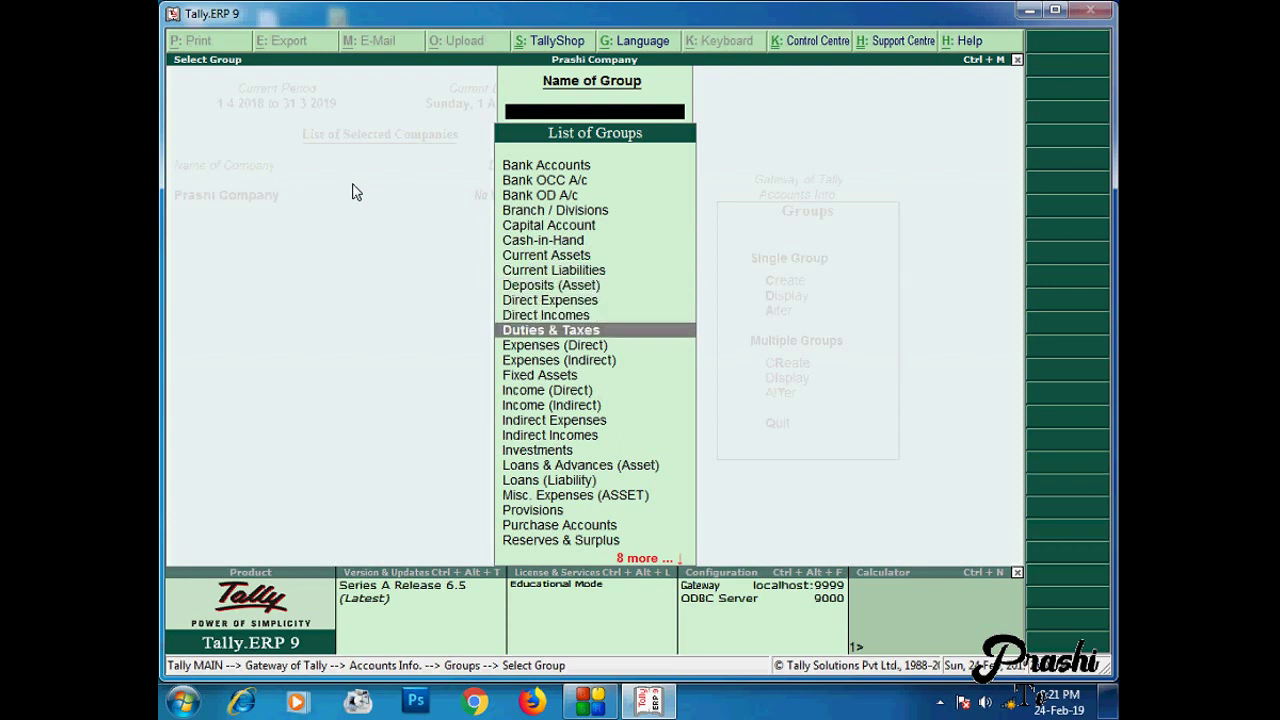
key("Down")
key("Down")
key("Down")
key("Down")
key("Down")
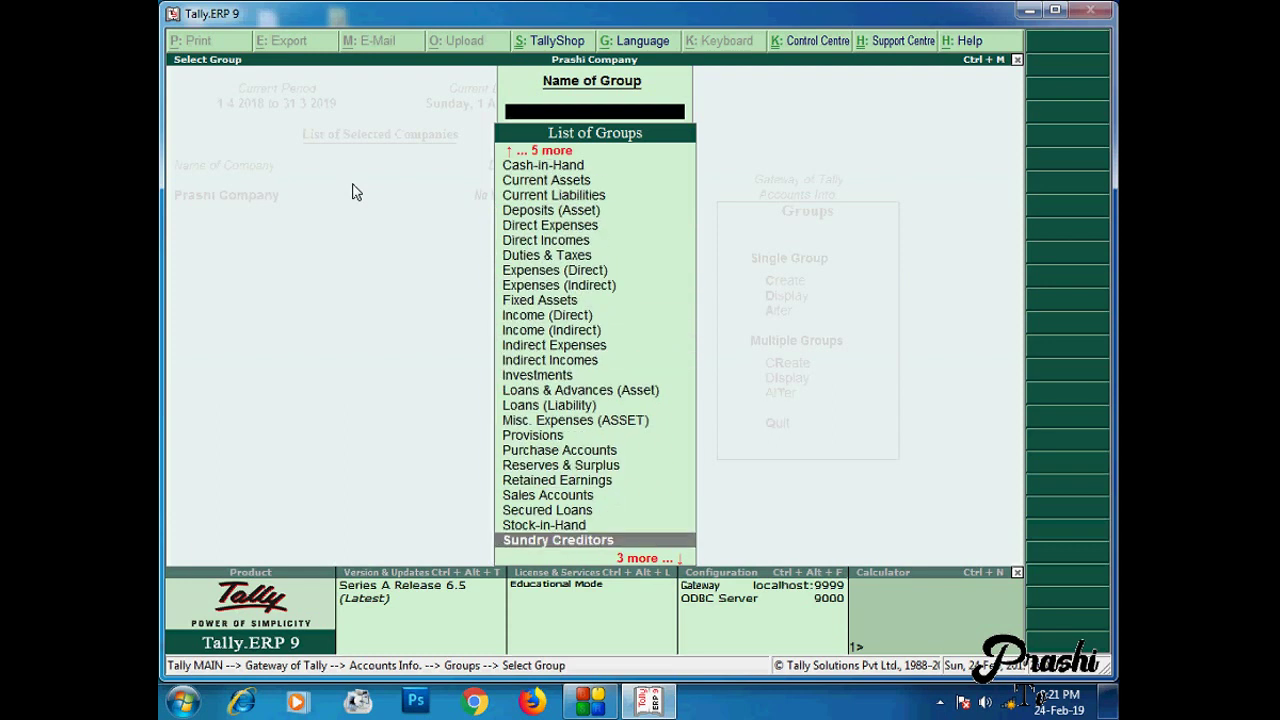
key("Down")
key("Down")
key("Down")
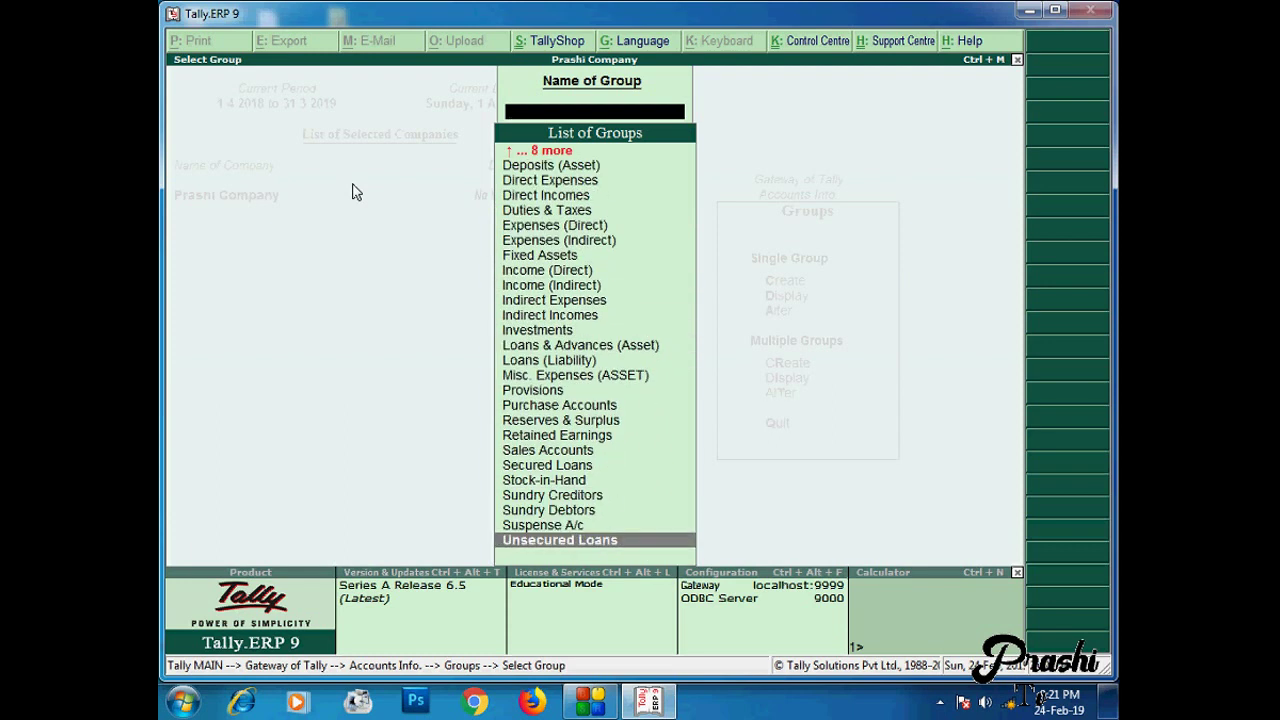
key("Up")
key("Up")
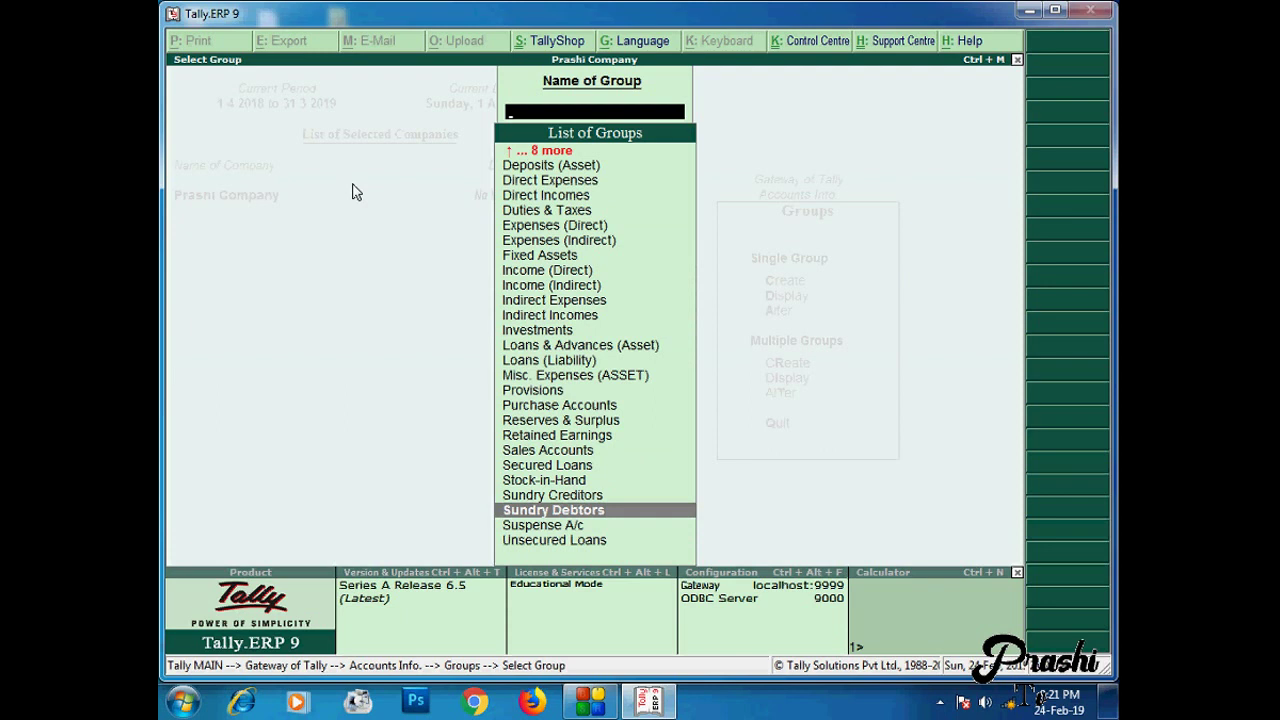
key("Escape")
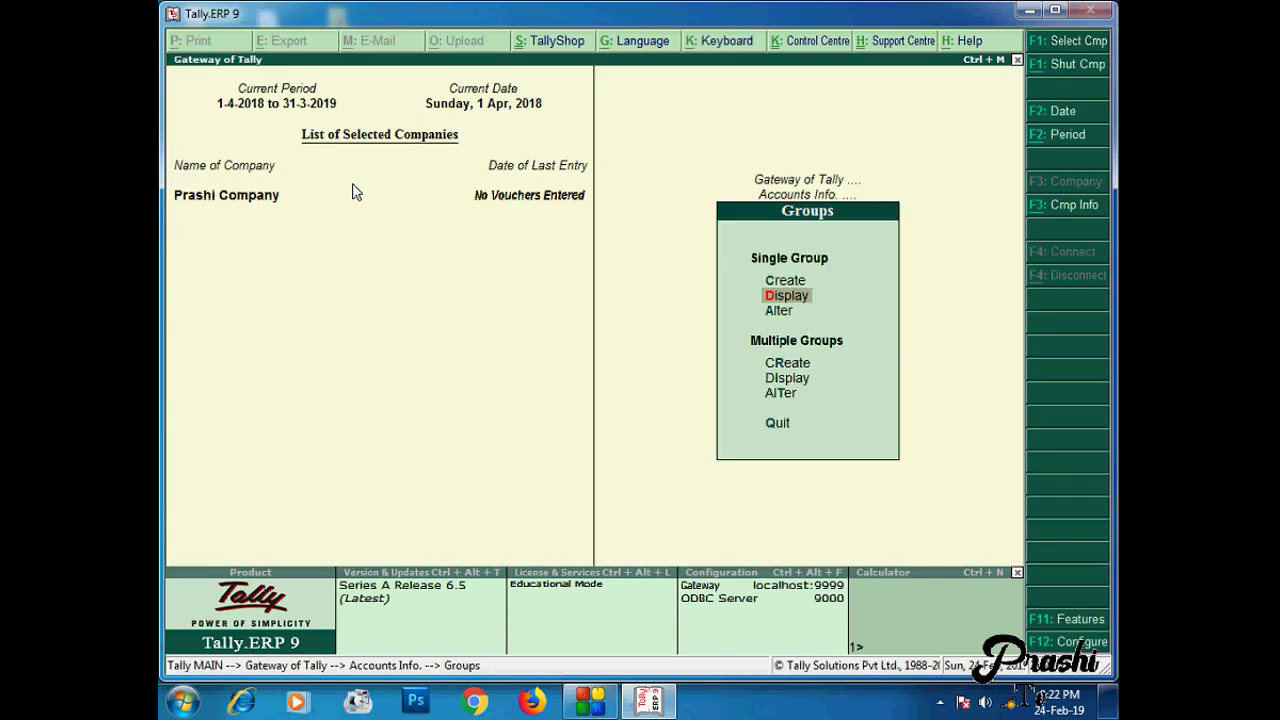
Return to the Gateway and go to Accounts Info > Ledgers > Single Ledger Create.
key("Escape")
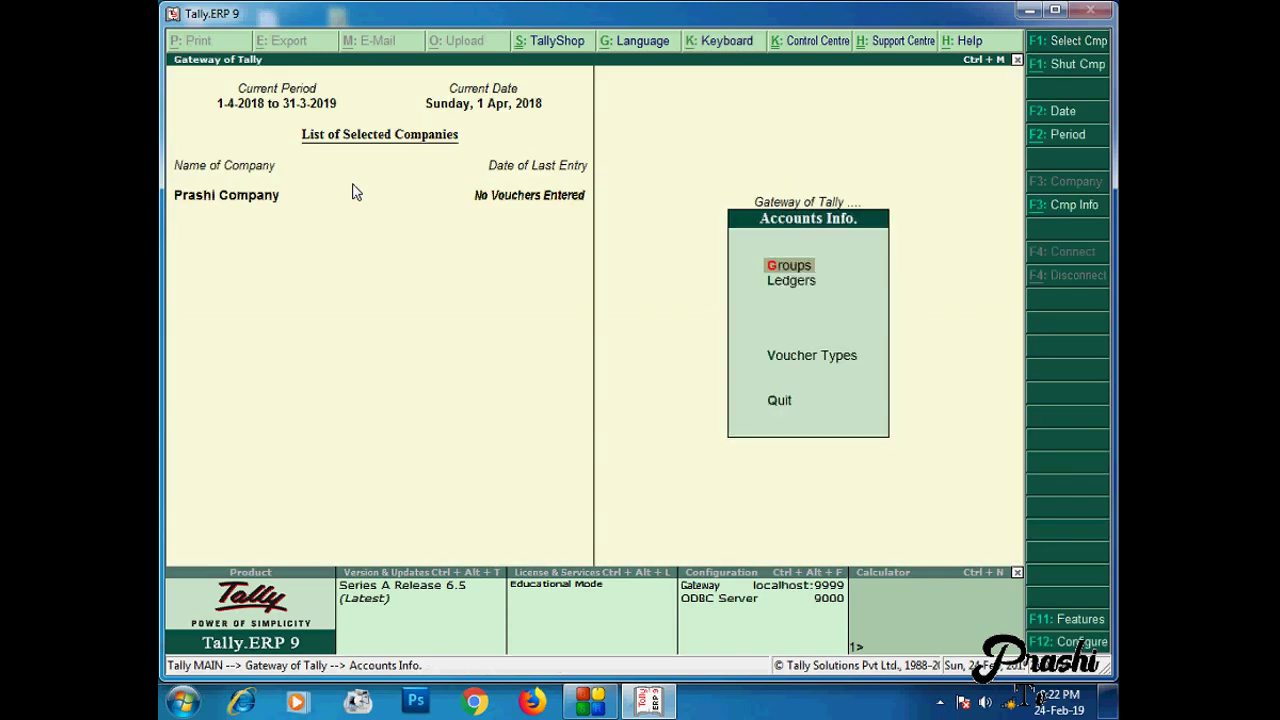
key("Escape")
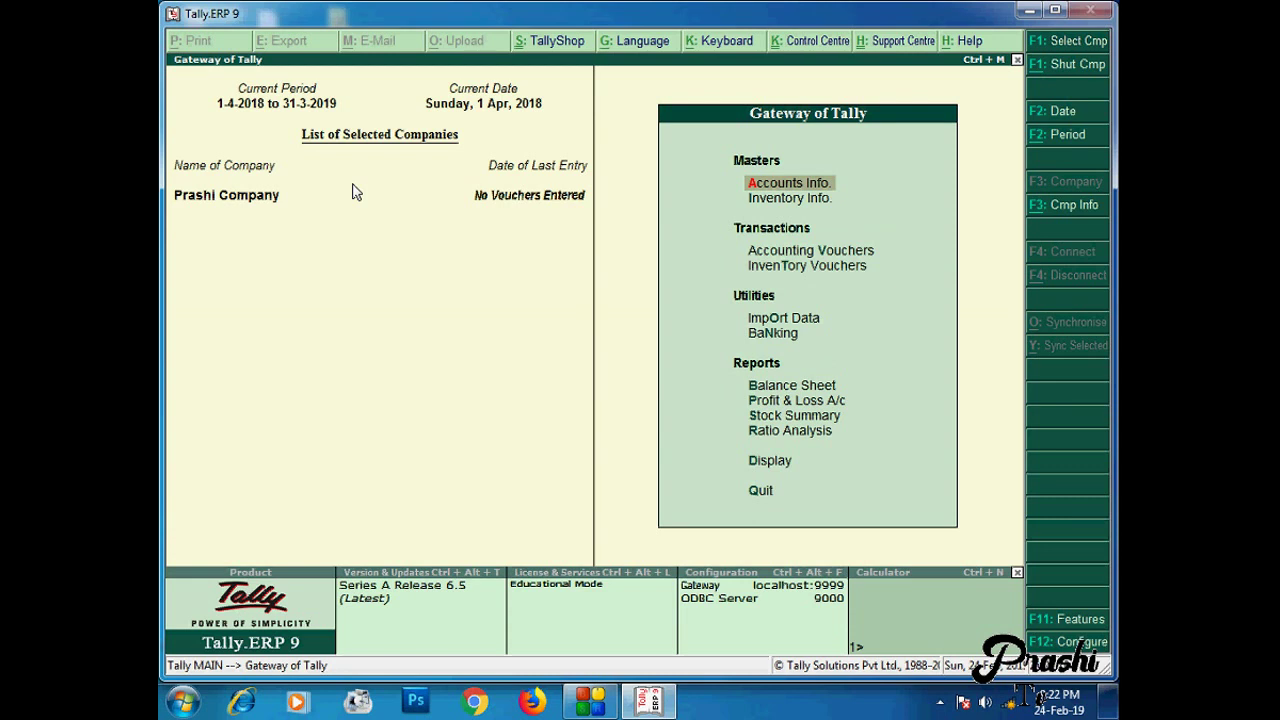
key("Return")
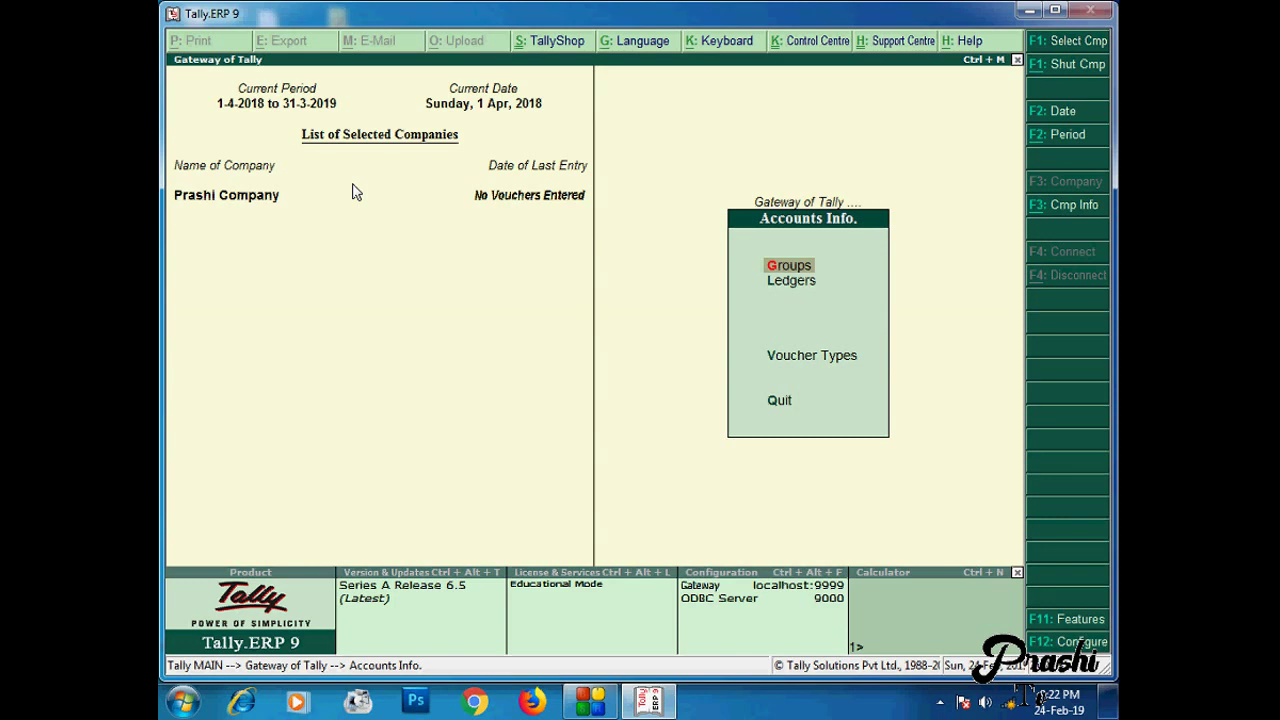
key("Down")
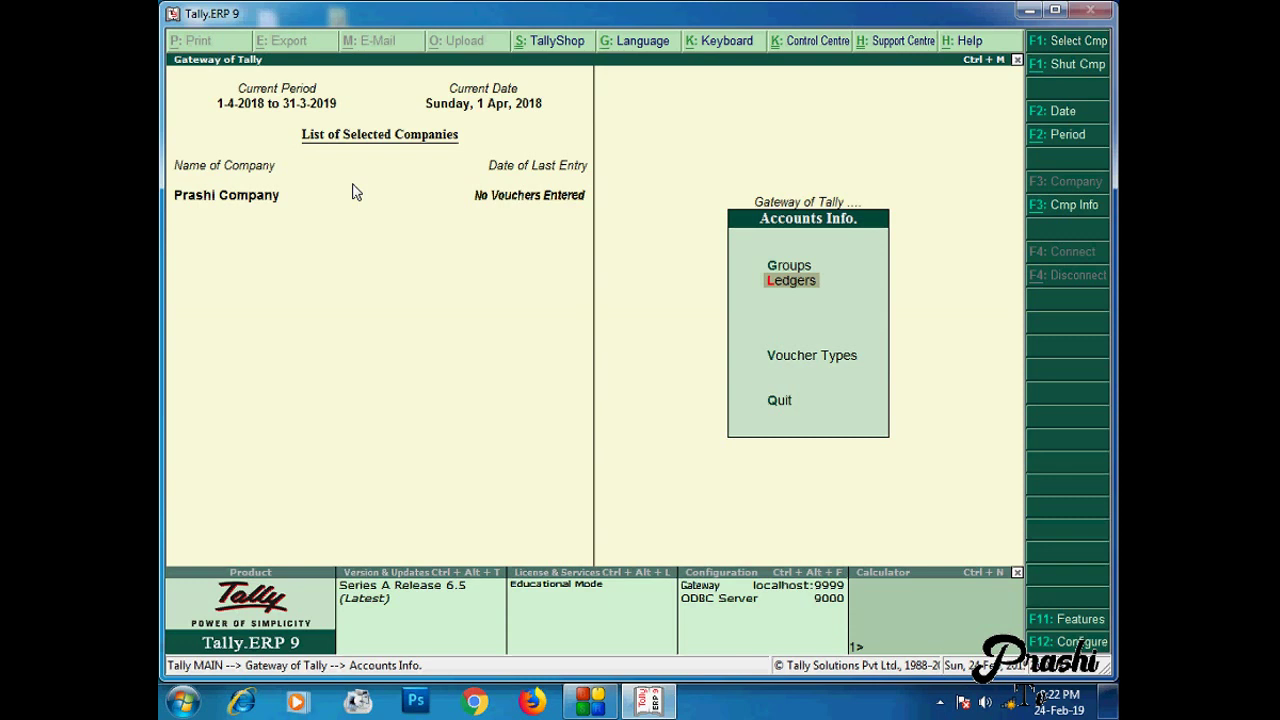
key("Return")
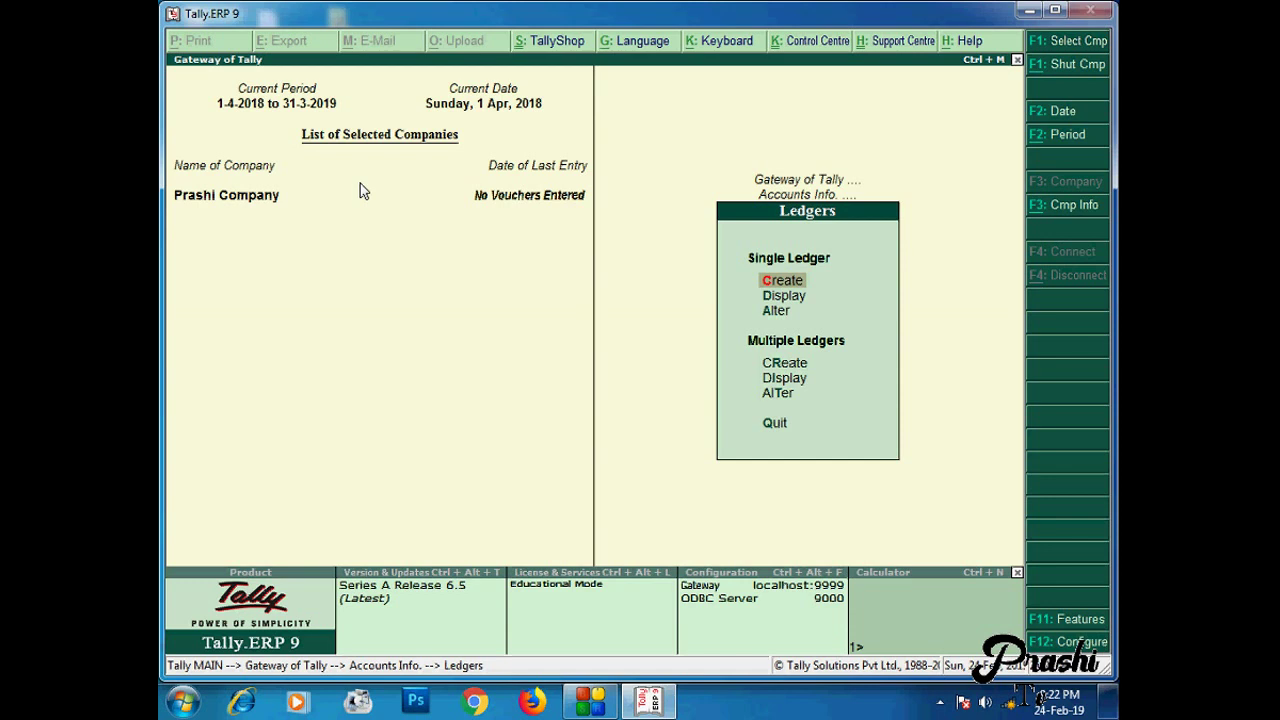
key("Return")
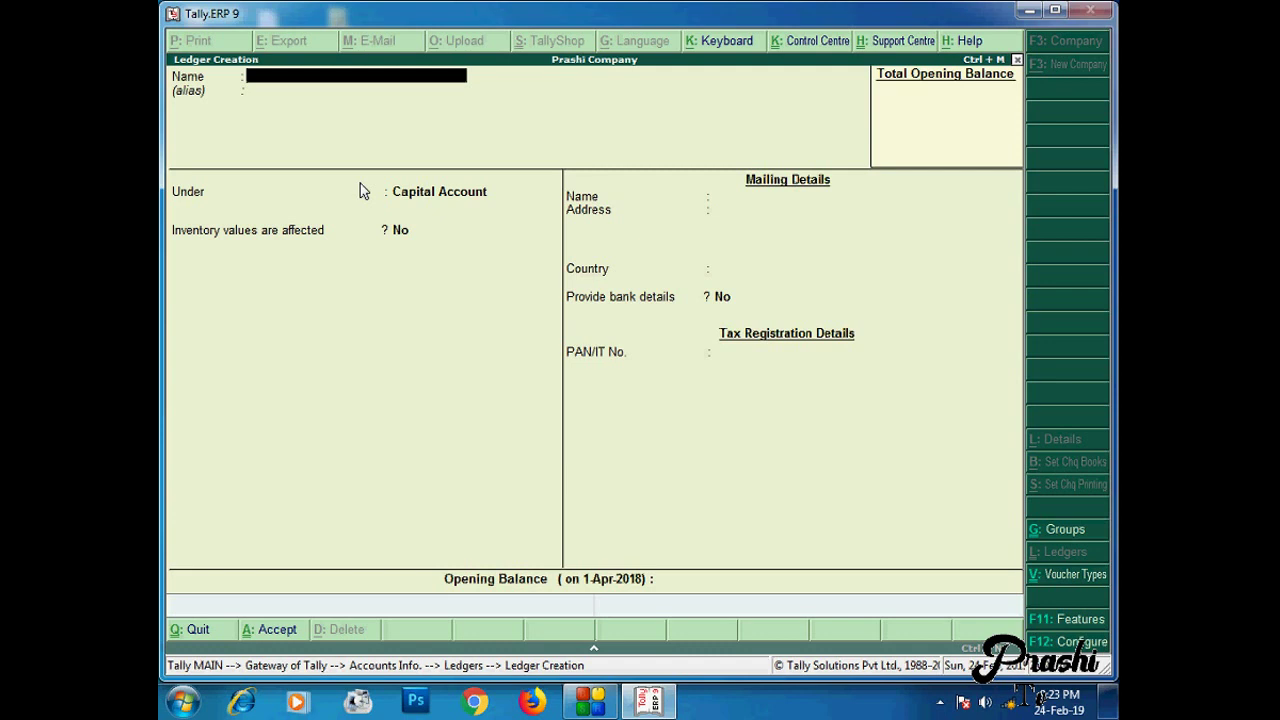
Name the new ledger SBI BANK and move on to choosing its Under group.
type("SBI")
type(" BAN")
type("K")
key("Return")
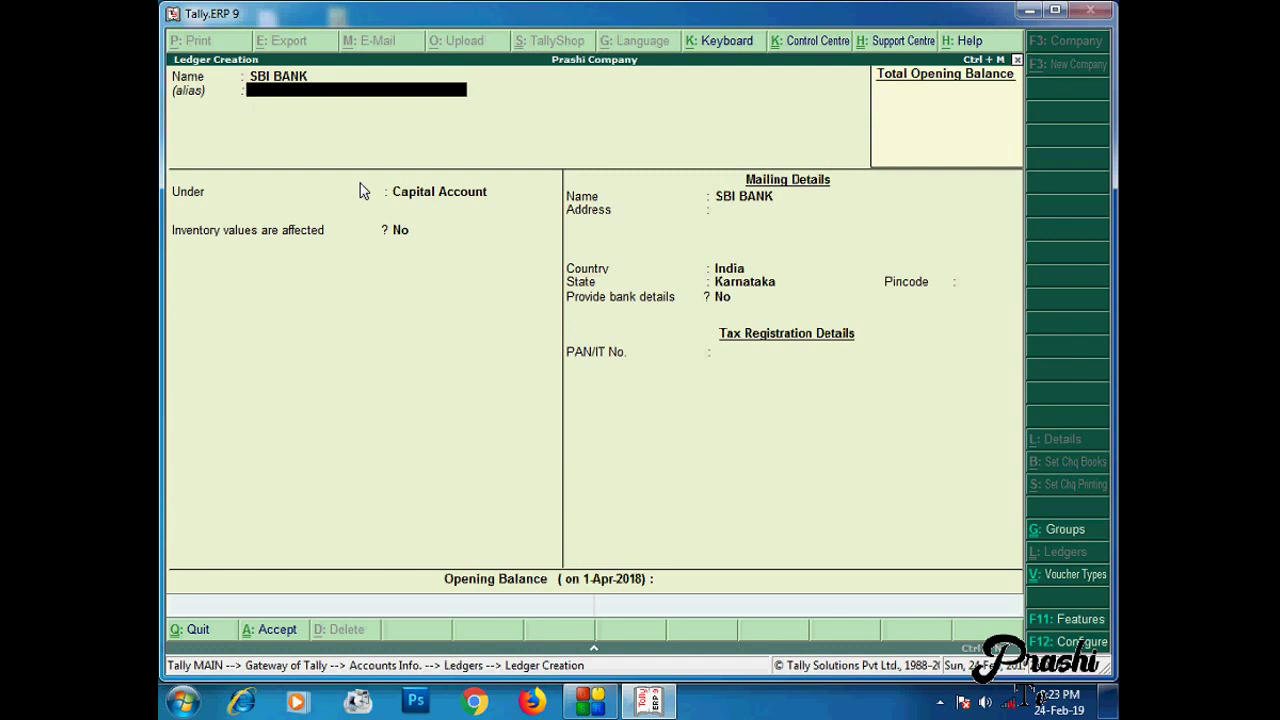
key("Return")
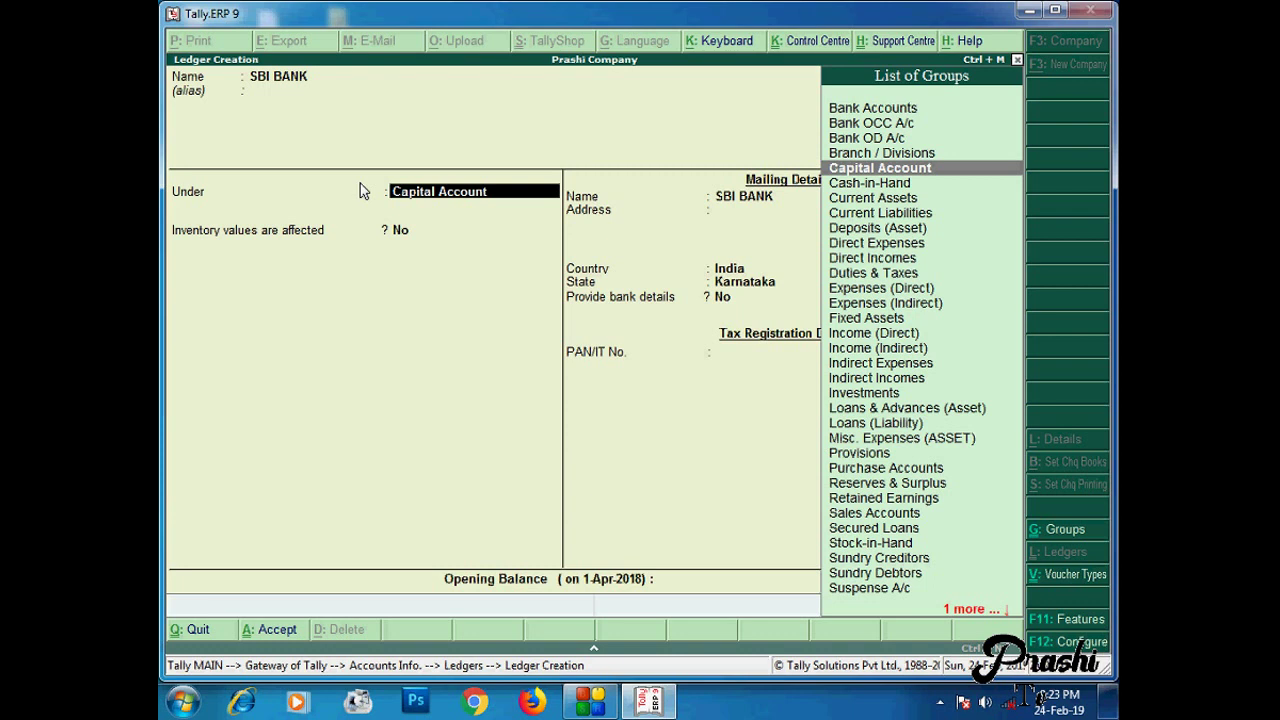
Put the SBI BANK ledger under the Bank Accounts group.
key("Up")
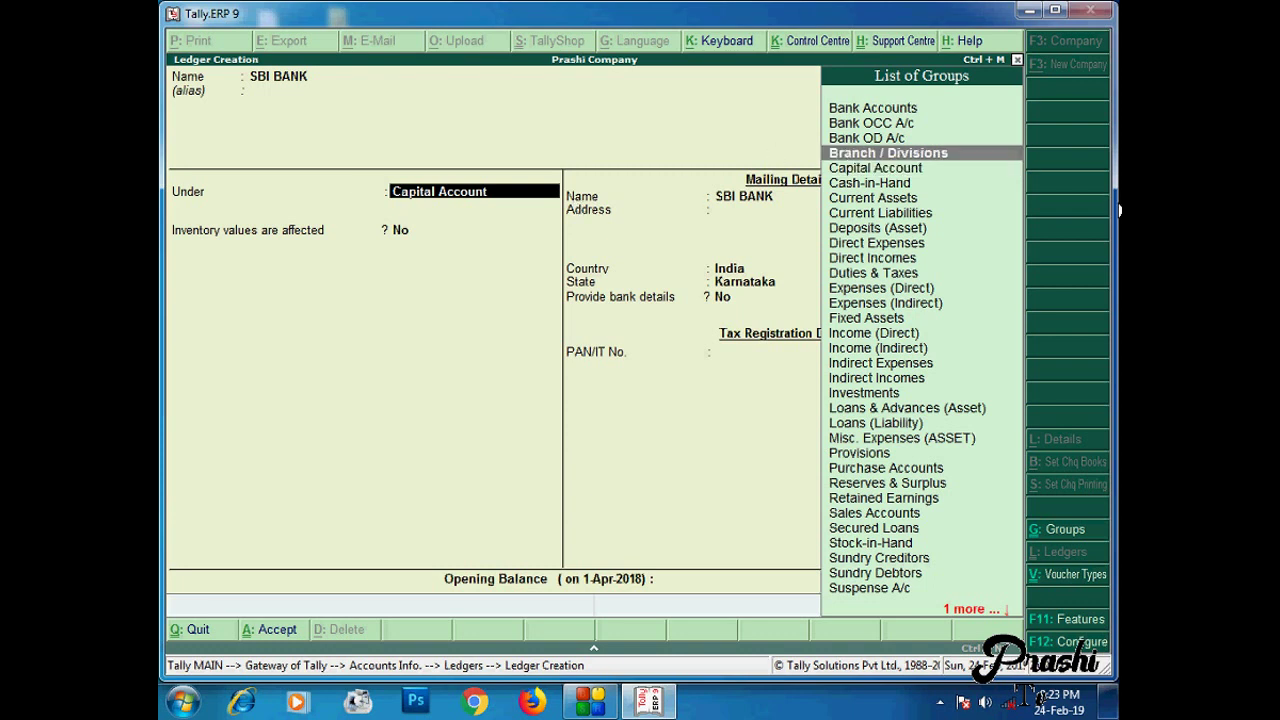
key("Up")
key("Up")
key("Down")
key("c")
key("f")
key("l")
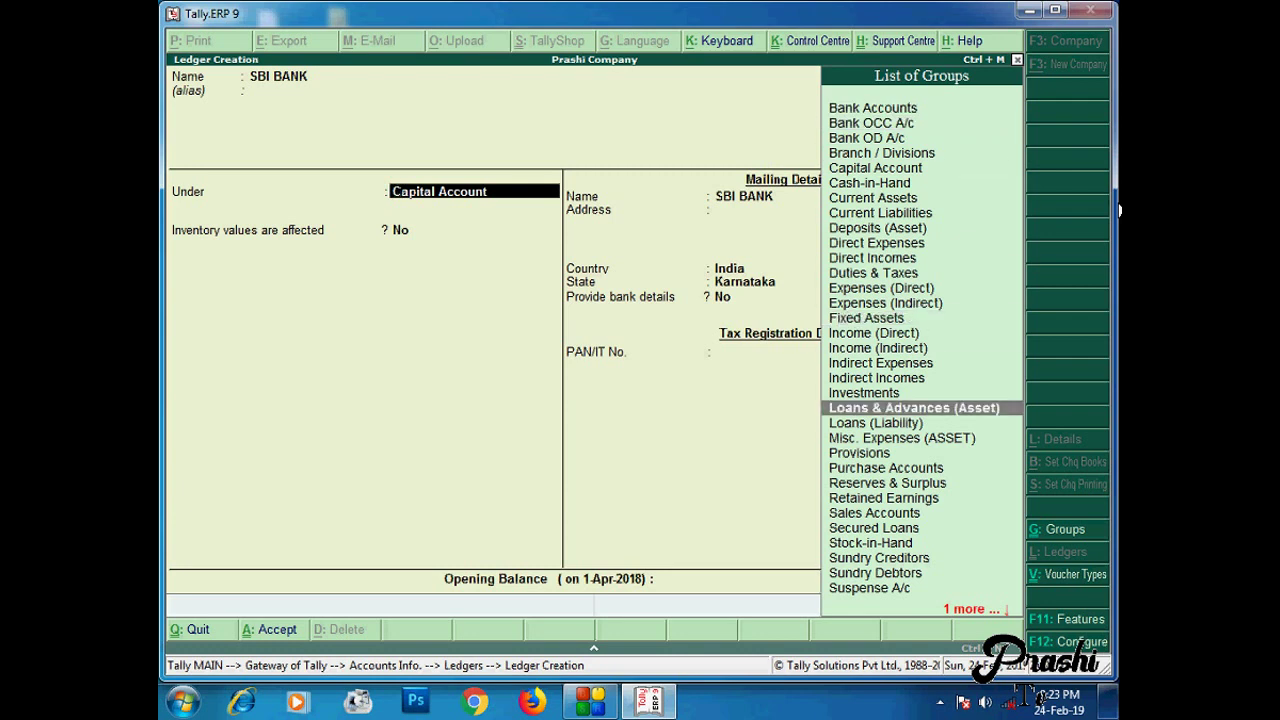
key("Down")
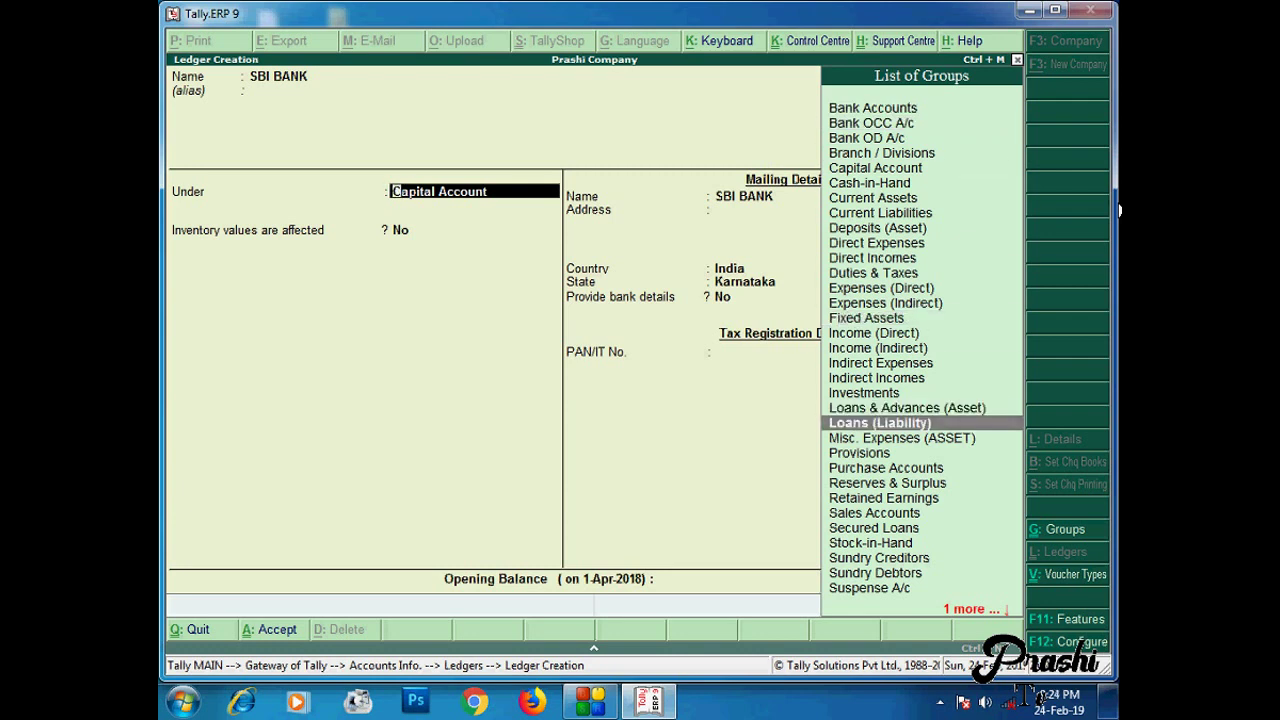
key("Up")
key("Up")
key("Up")
key("Up")
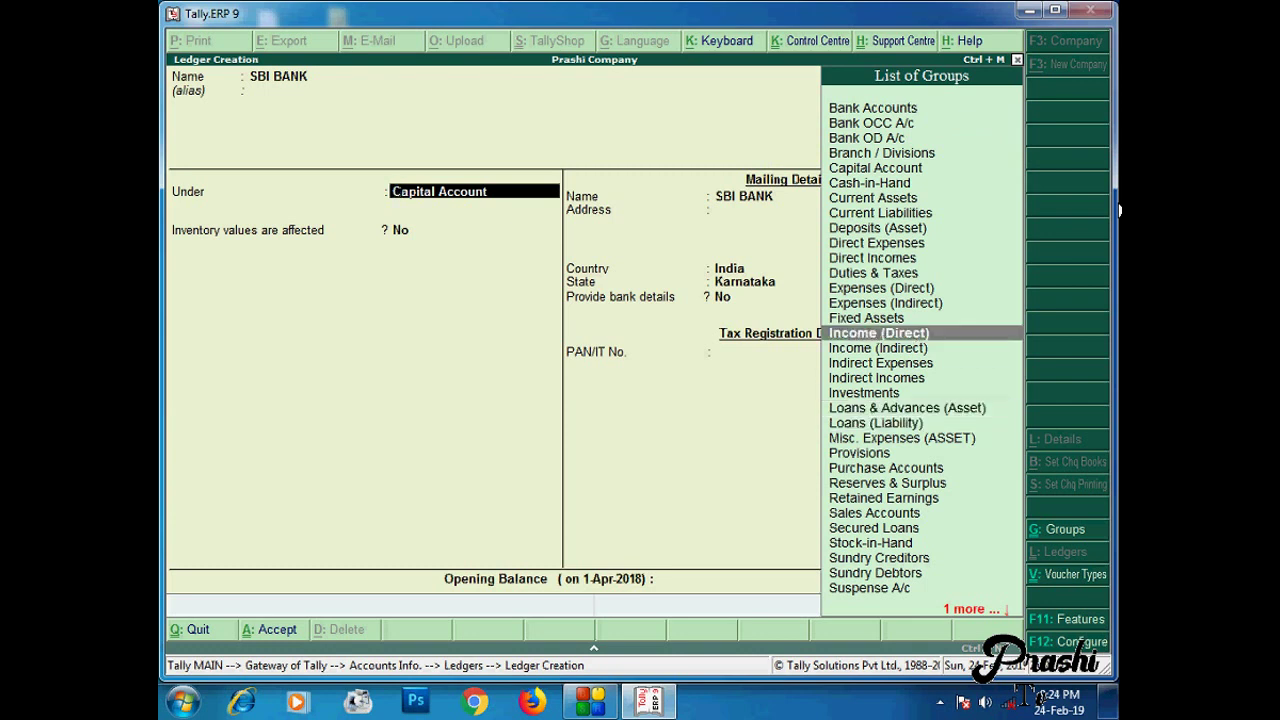
key("Up")
key("Up")
key("Up")
key("Up")
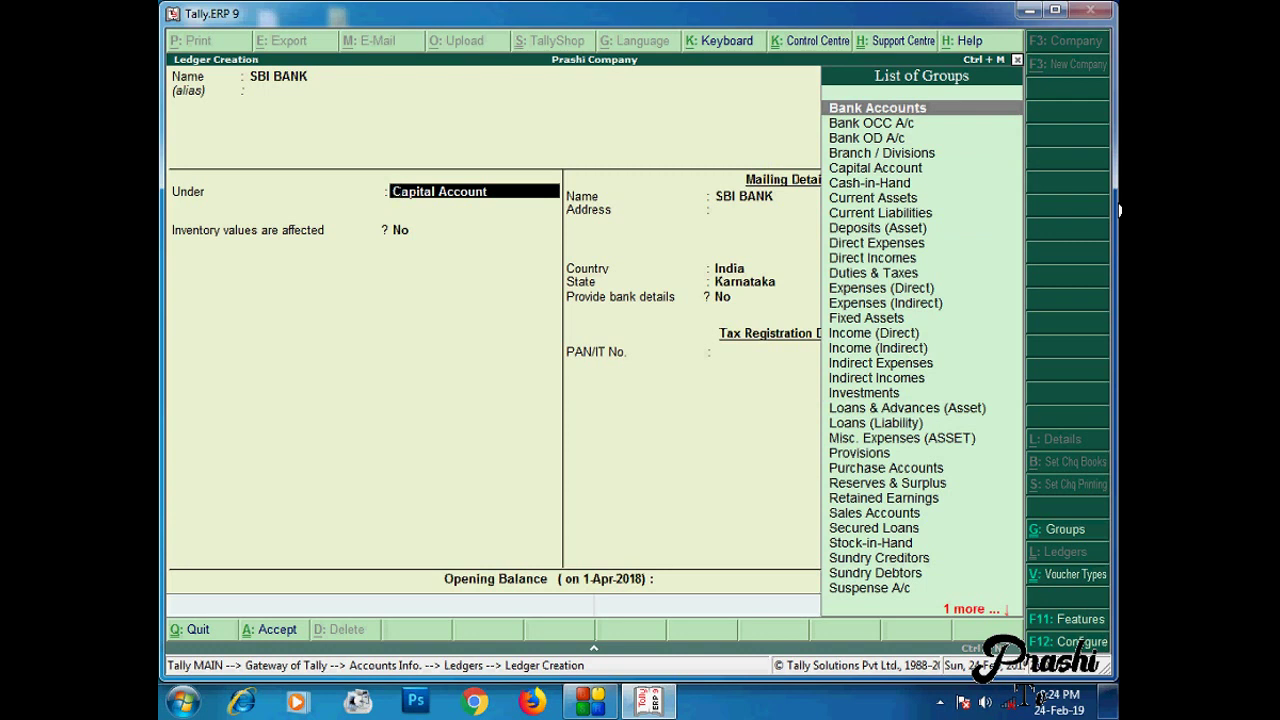
key("Return")
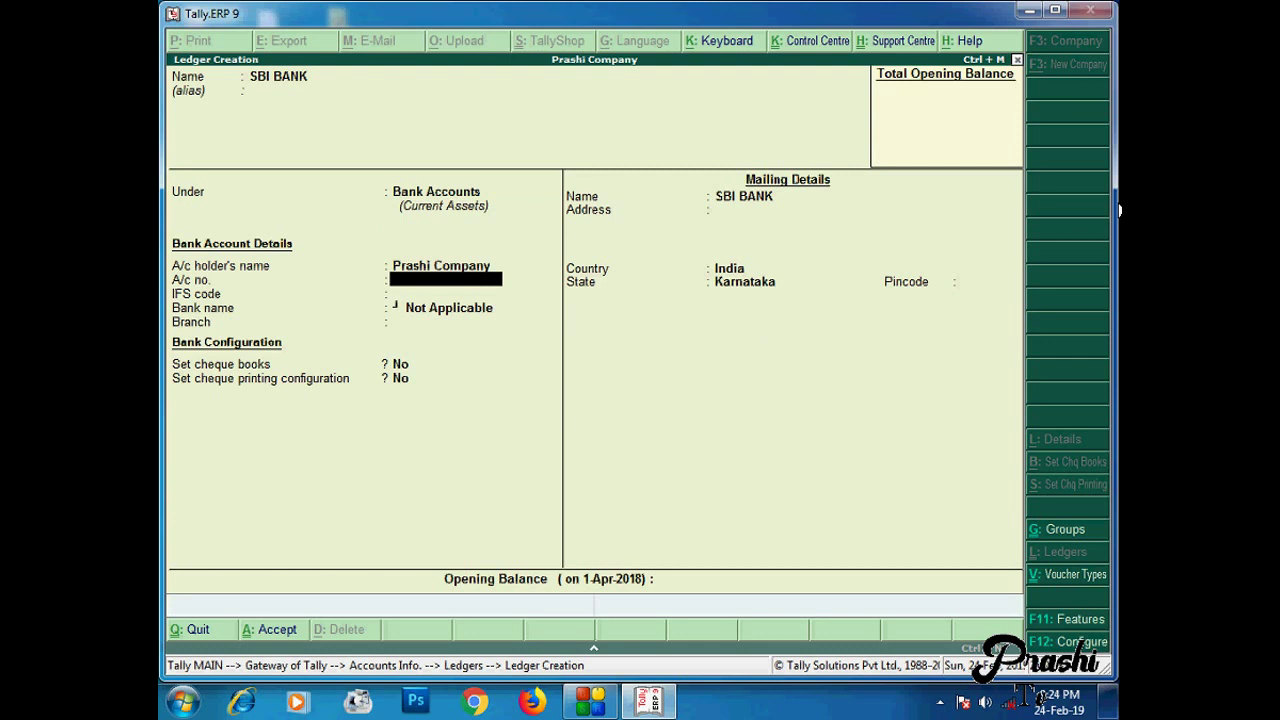
Change the account holder to Prashi Company Ltd, enter the account number, and try IFS code 0000000.
key("BackSpace")
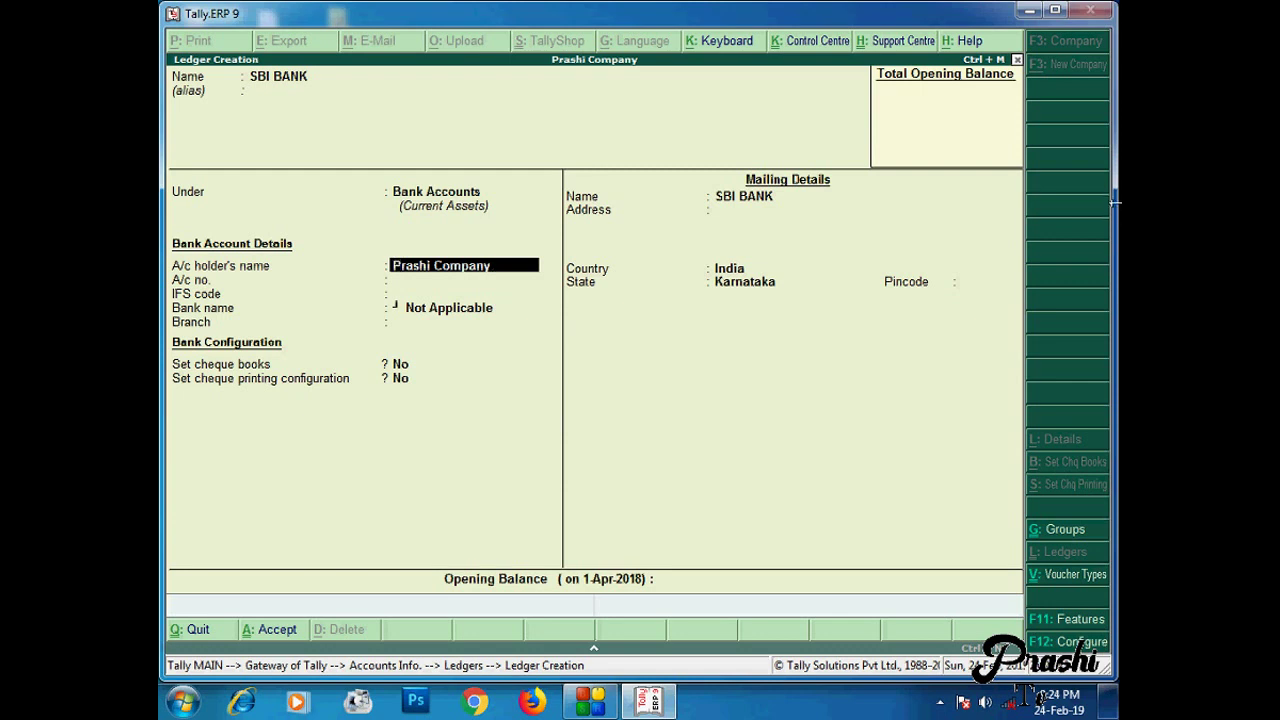
type(" Ltd")
key("Return")
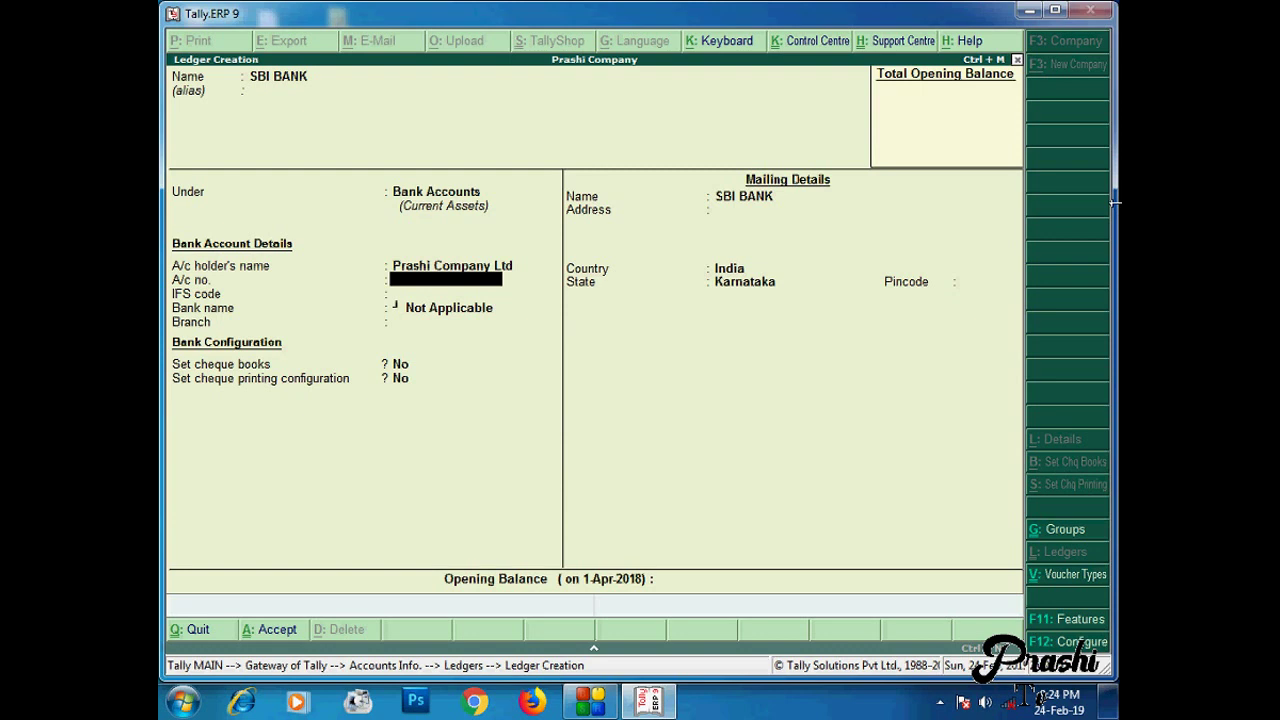
type("000000")
type("0")
key("Return")
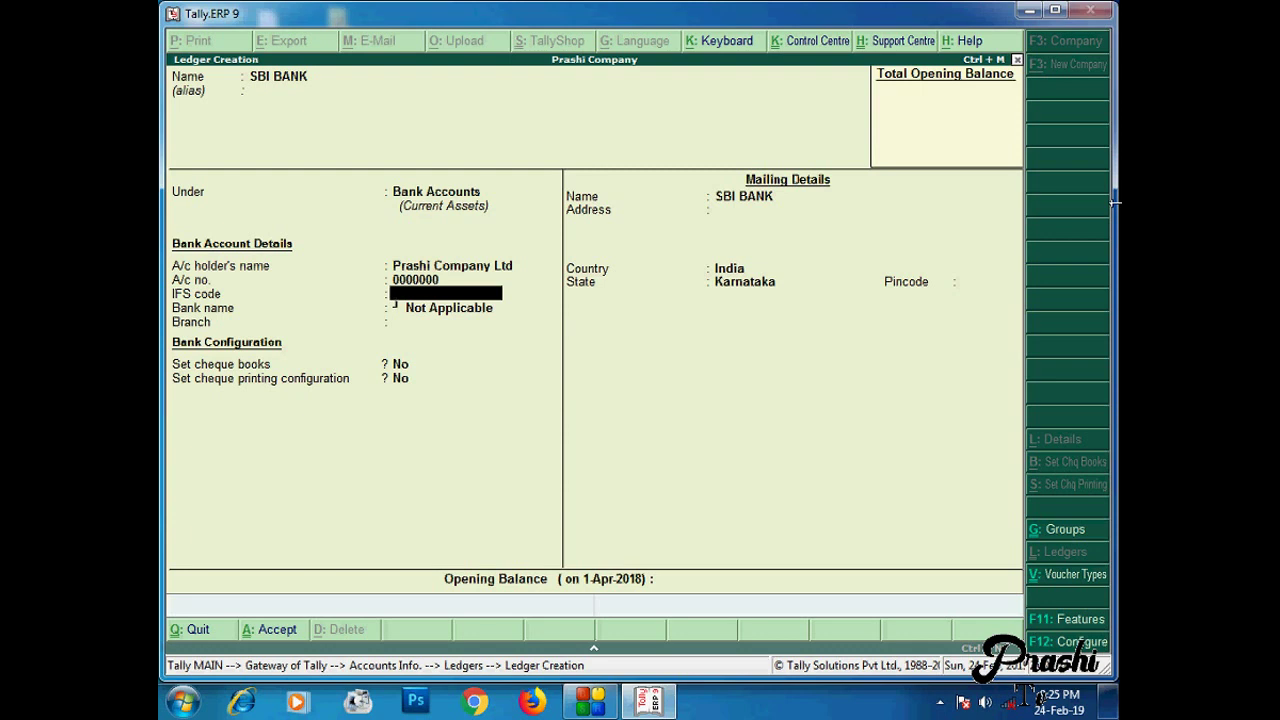
type("0000000")
key("Return")
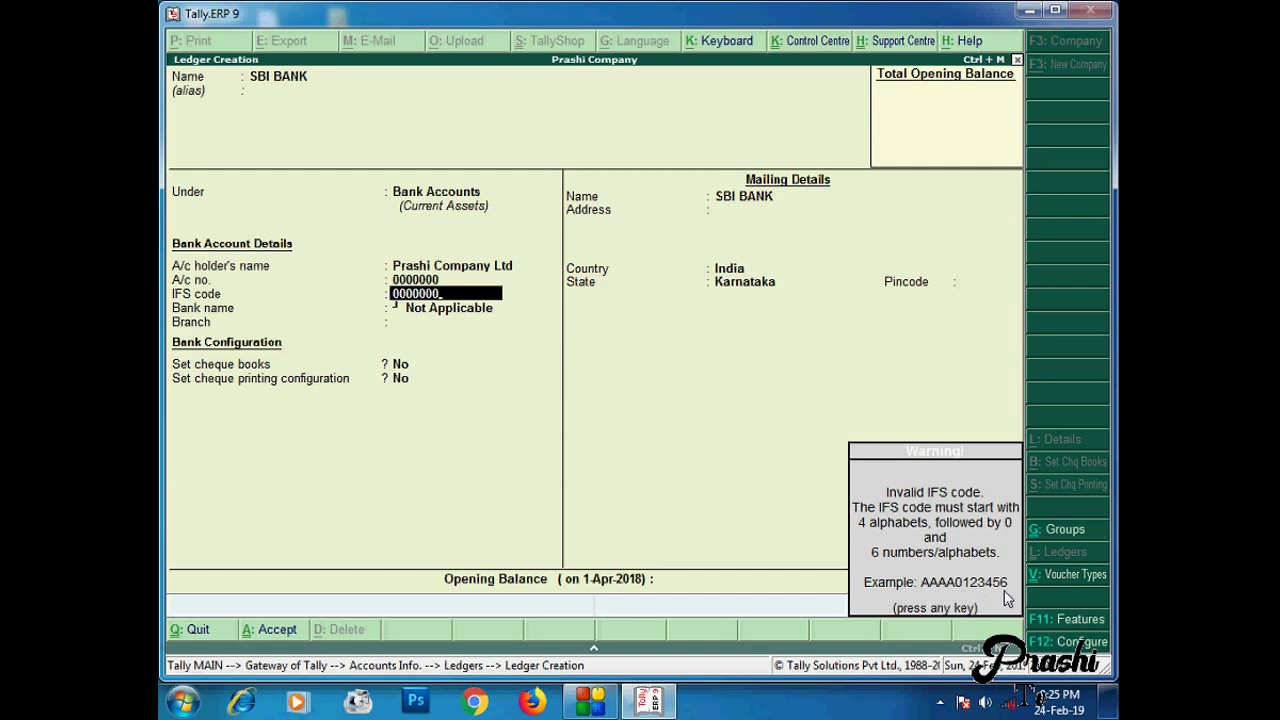
Dismiss the invalid-code warning and correct the IFS code to AAAA000000.
key("Return")
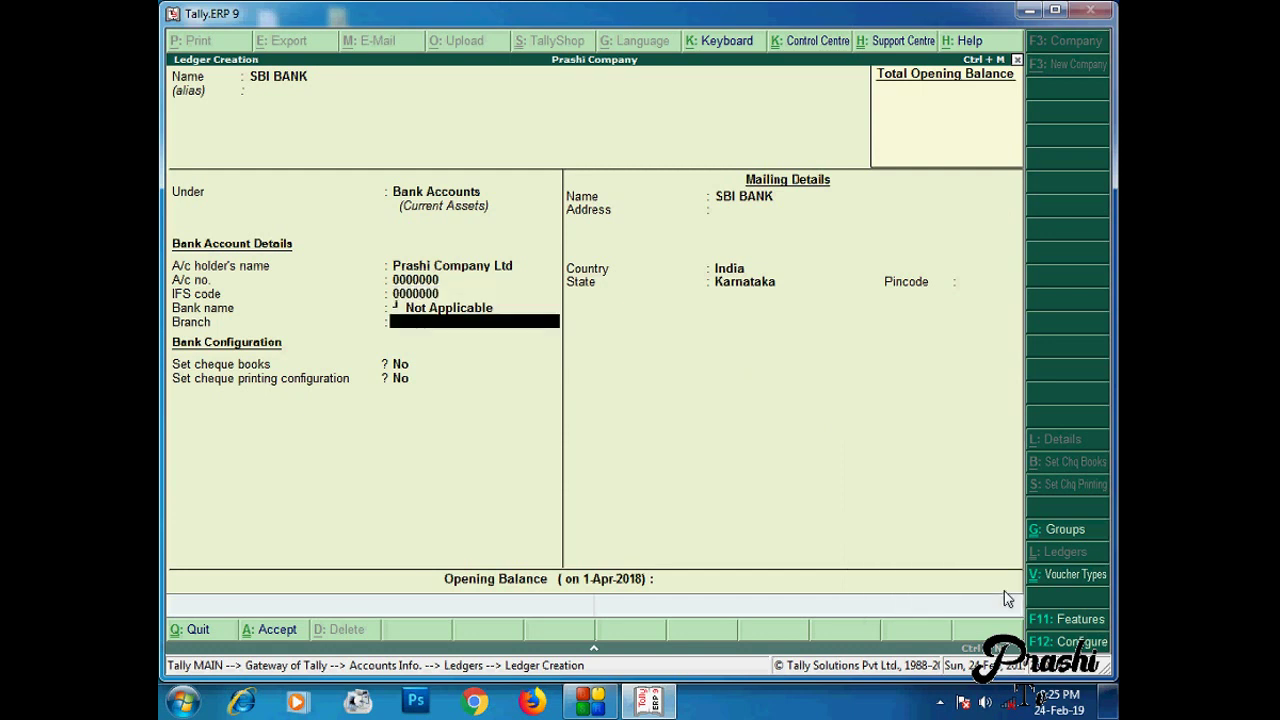
key("BackSpace")
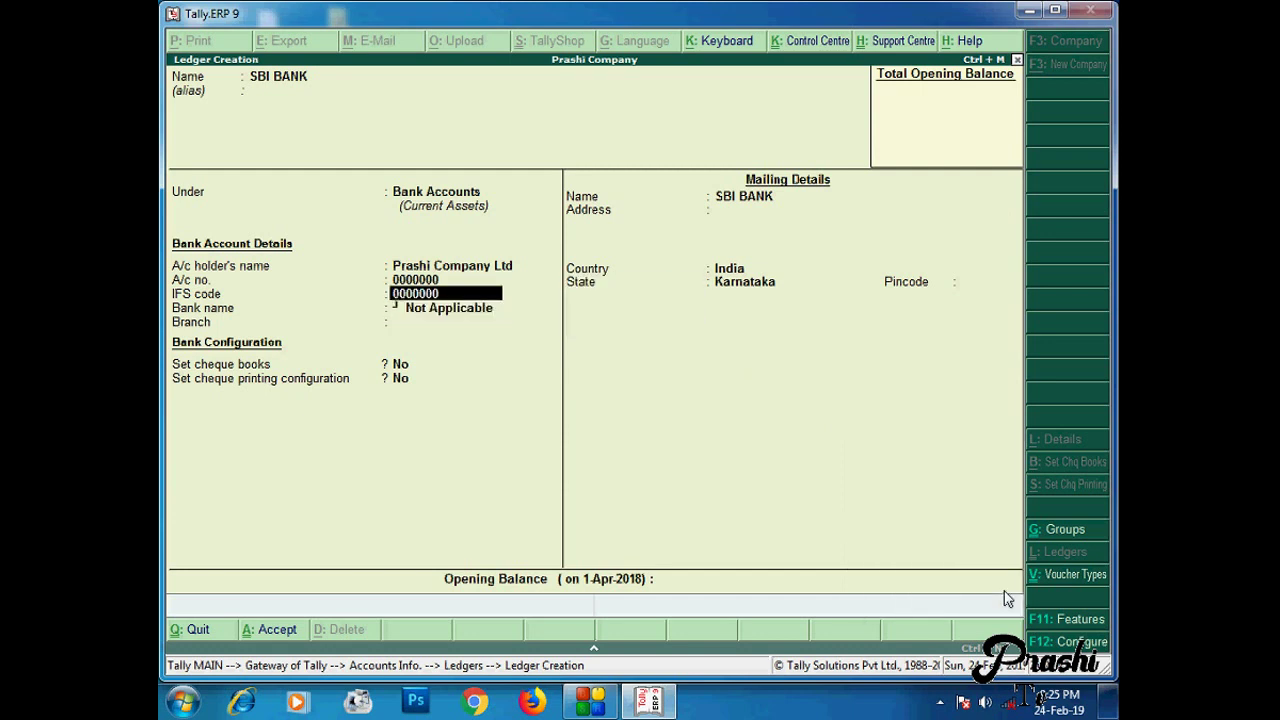
type("AAAA")
type("000000")
key("Return")
key("Return")
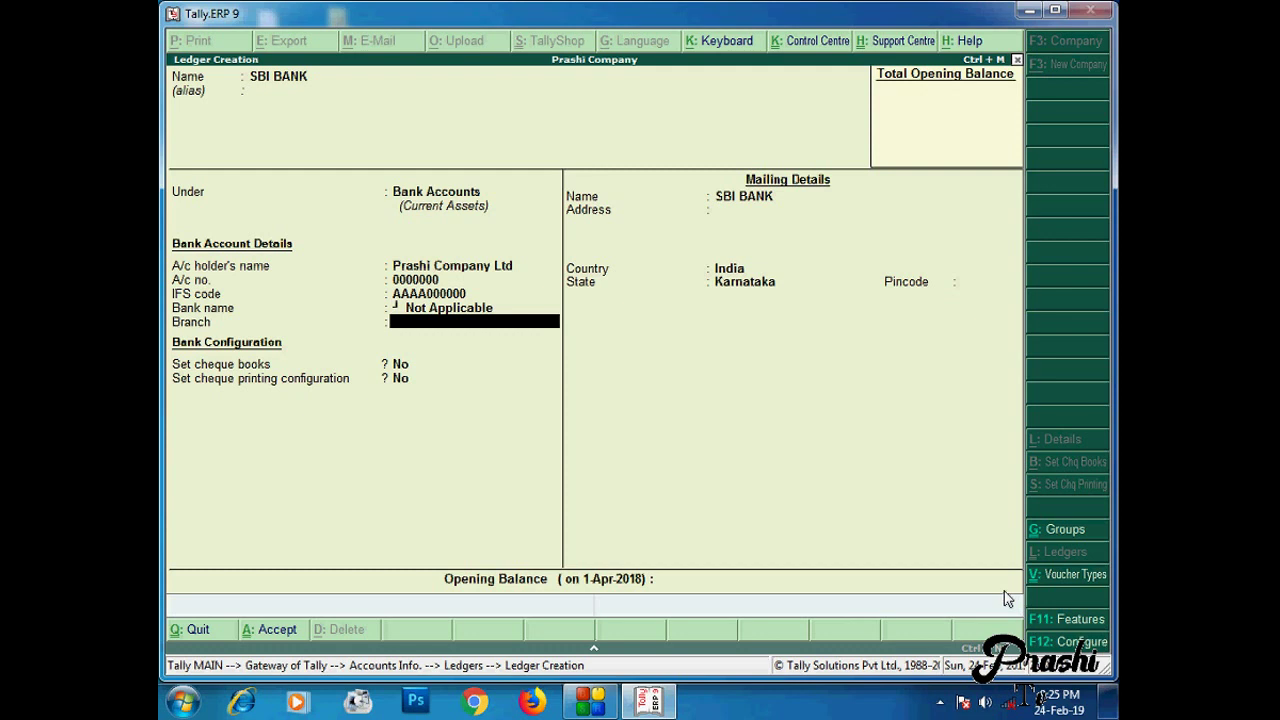
Keep bank name Not Applicable, set branch Magadi Road, and accept the cheque settings.
key("BackSpace")
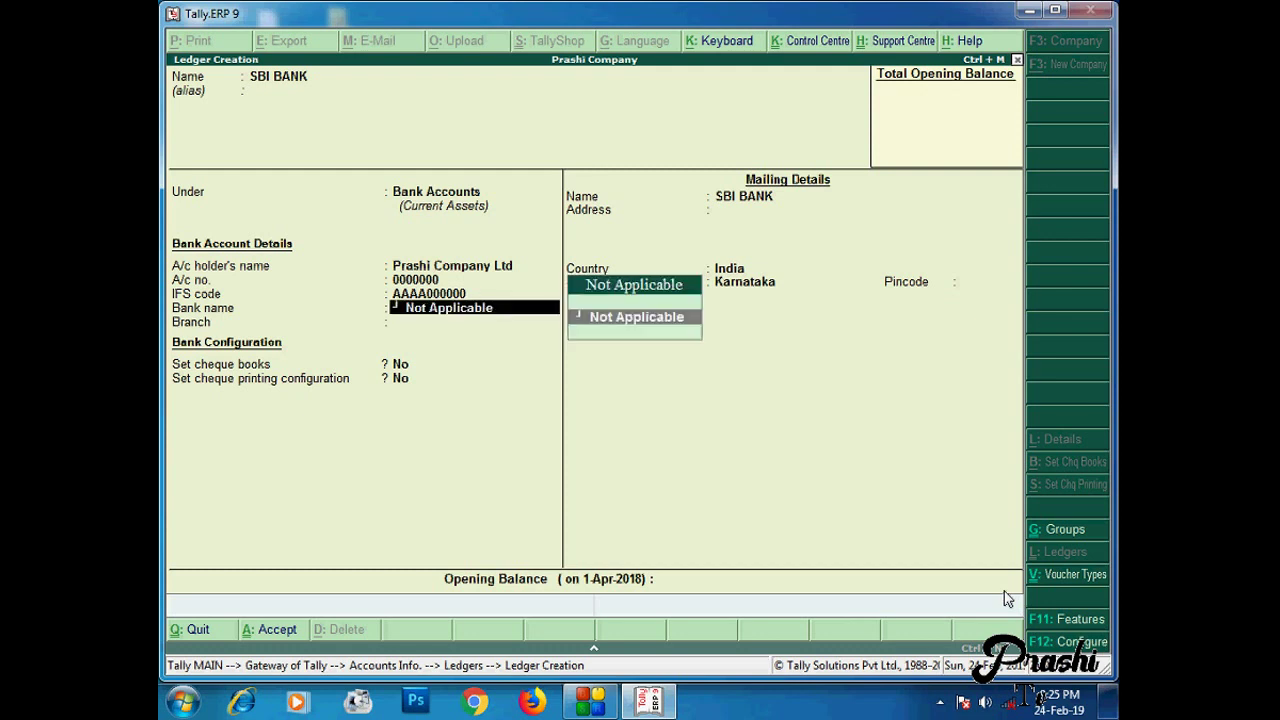
key("Return")
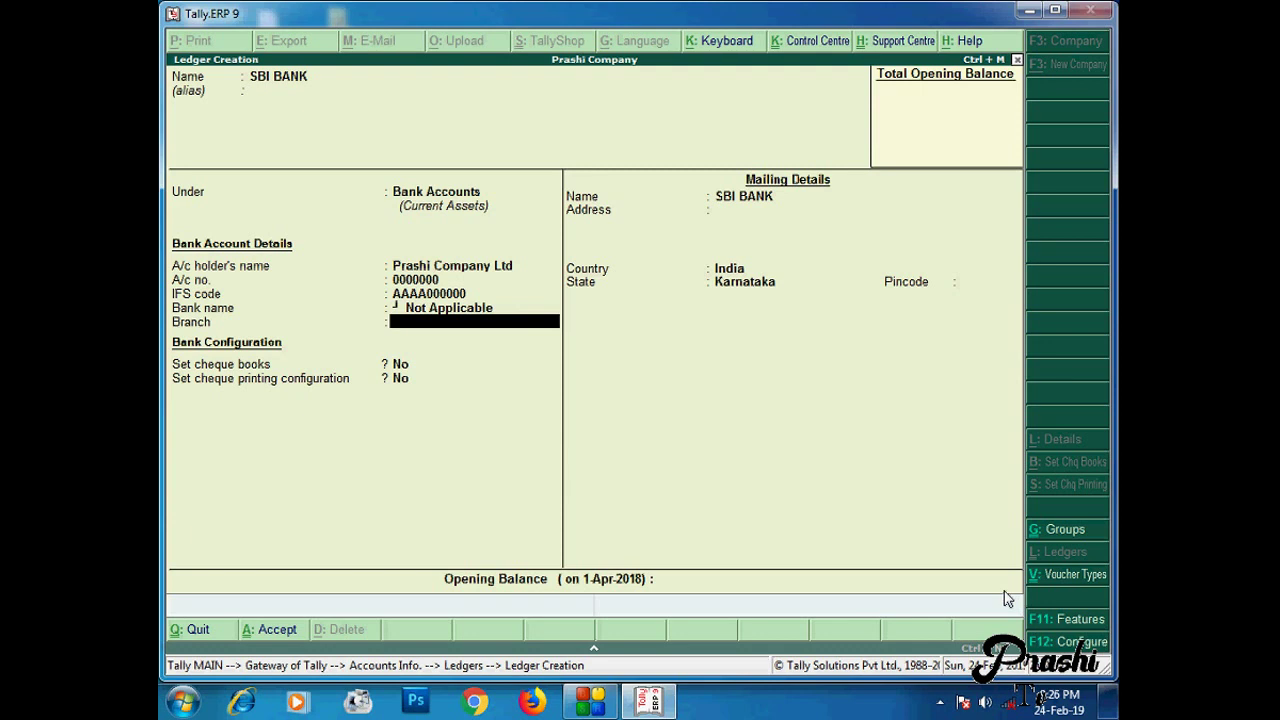
type("Magadi Roa")
type("d")
key("Return")
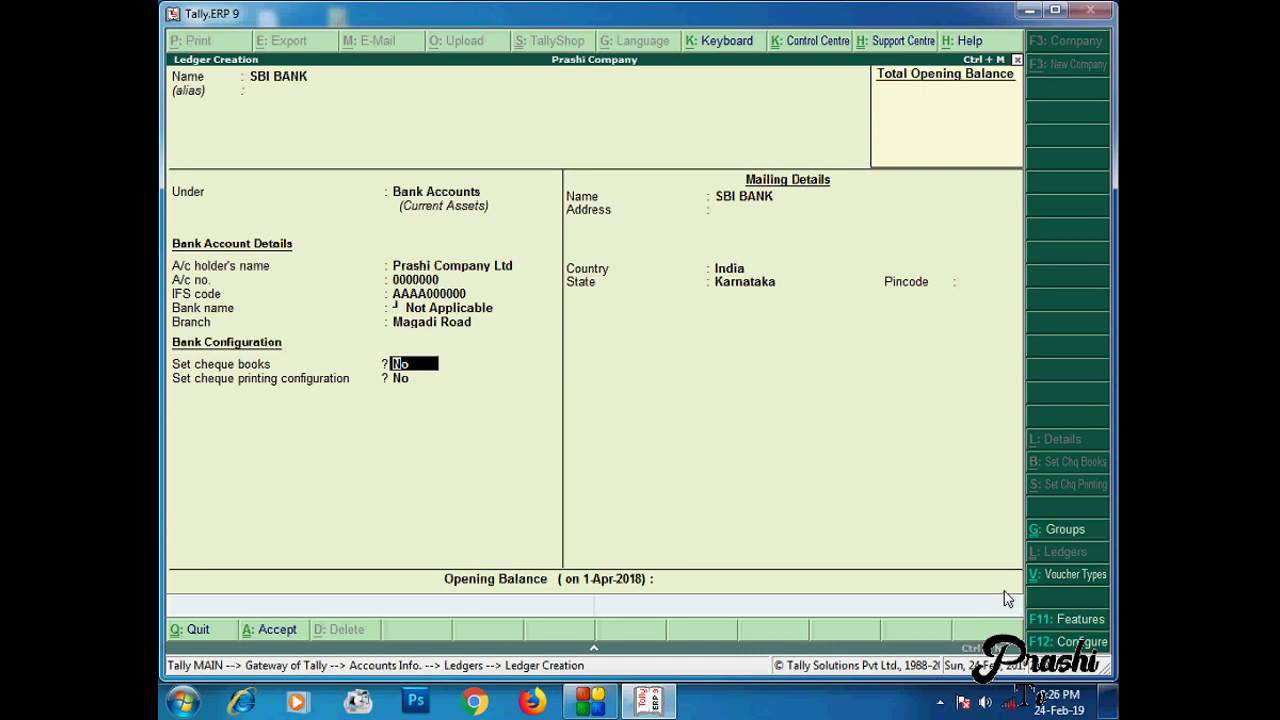
key("Return")
key("Return")
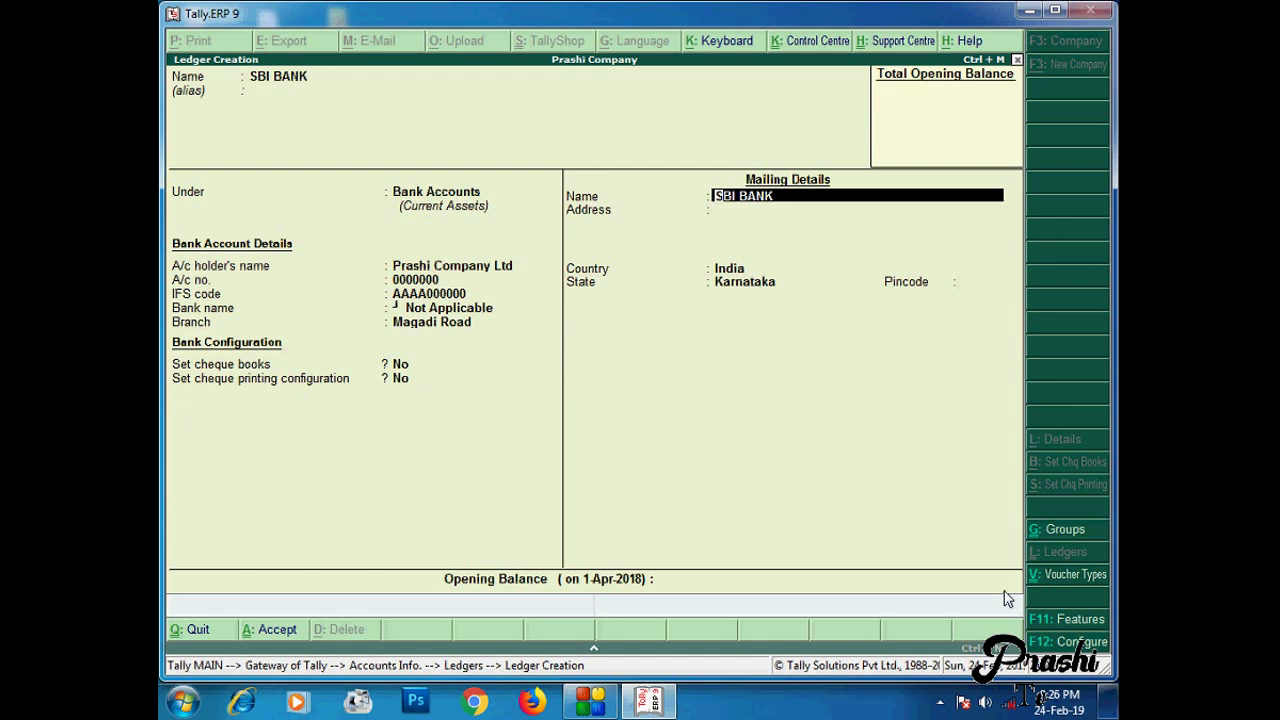
Keep SBI BANK as mailing name, leave address blank, enter the pincode, keep India as country.
key("Return")
key("Return")
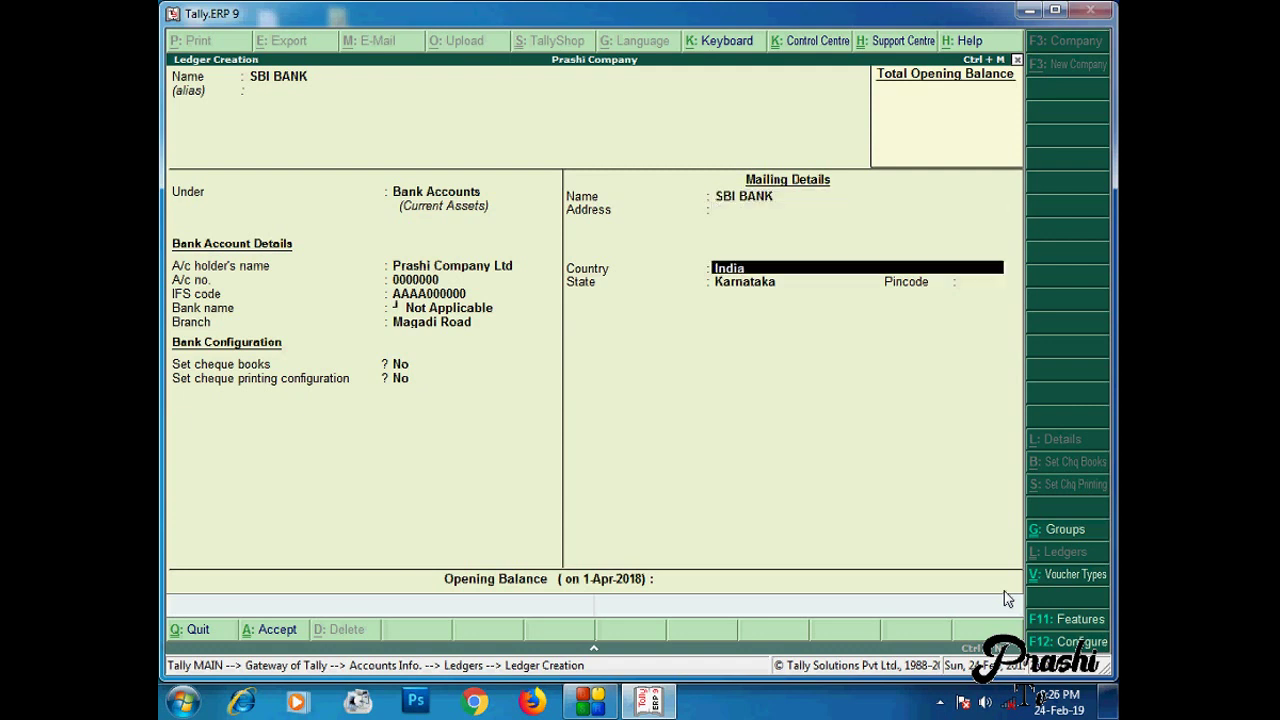
key("Return")
key("Return")
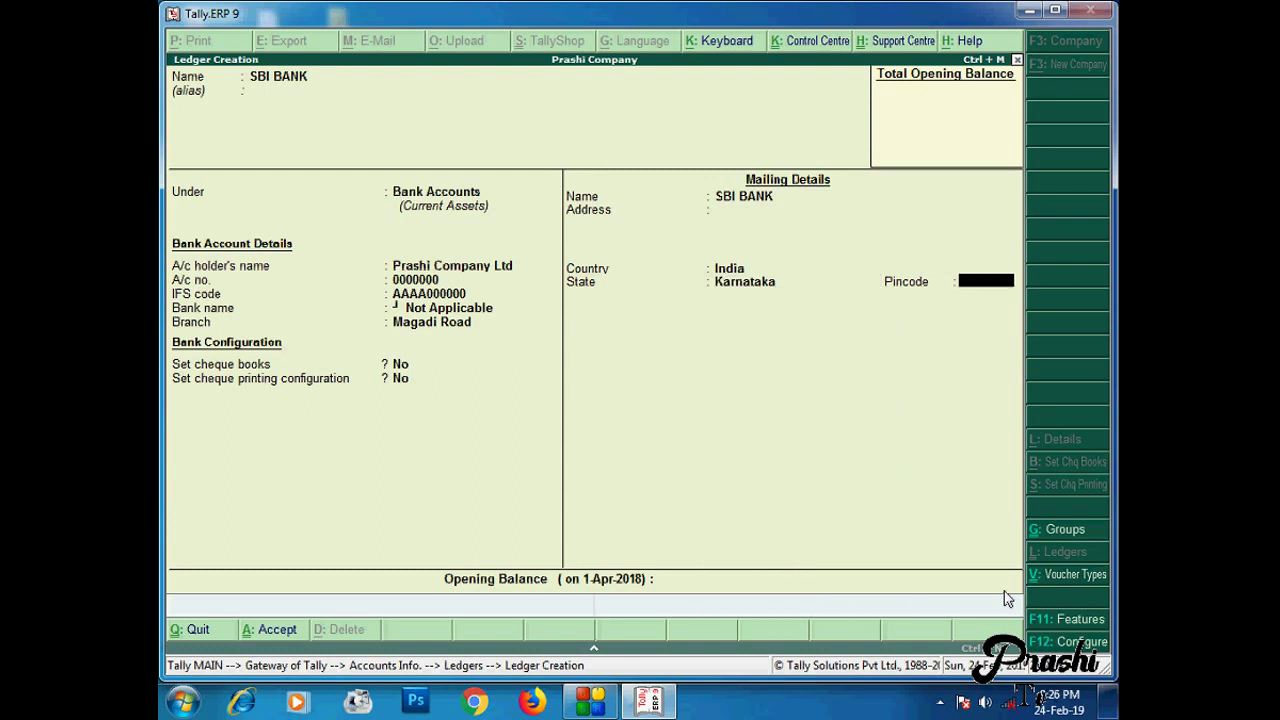
type("56")
type("00010000")
key("BackSpace")
key("BackSpace")
key("BackSpace")
key("BackSpace")
key("BackSpace")
key("BackSpace")
type("0")
key("Return")
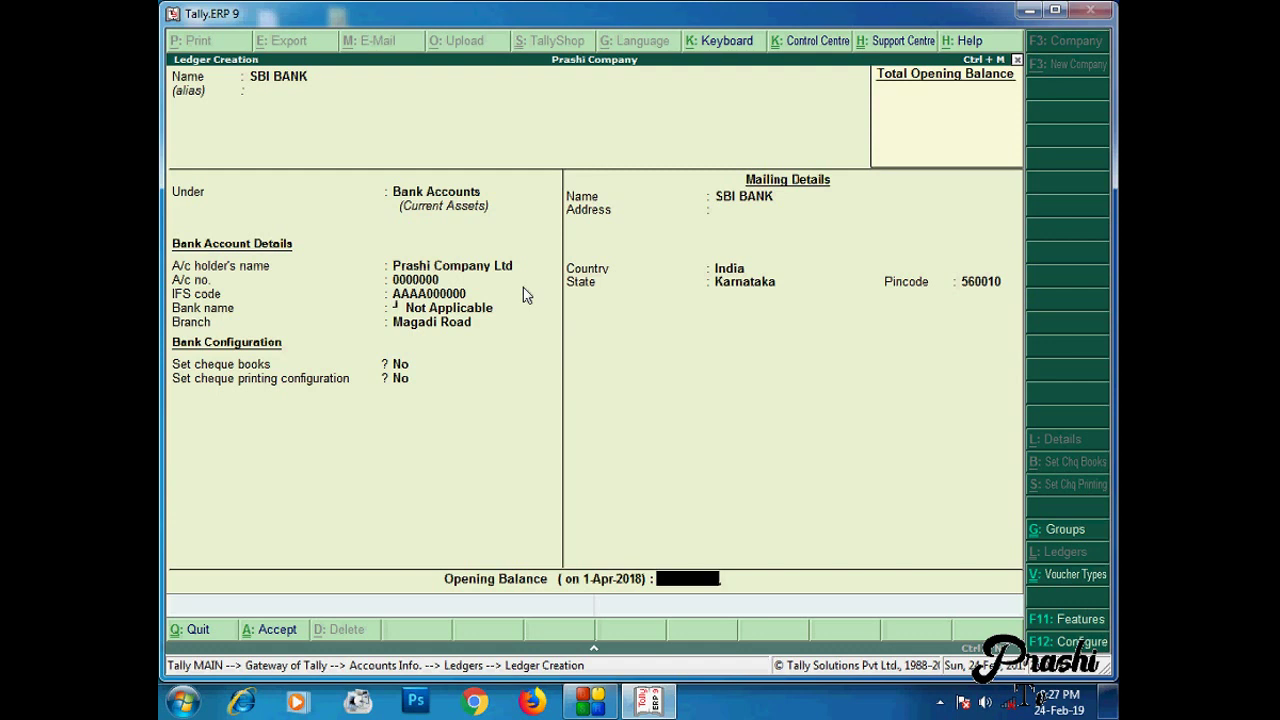
Enter 10000000 as SBI BANK's opening balance, kept as Dr, reaching the Accept prompt.
type("1")
type("0000")
type("000")
key("Return")
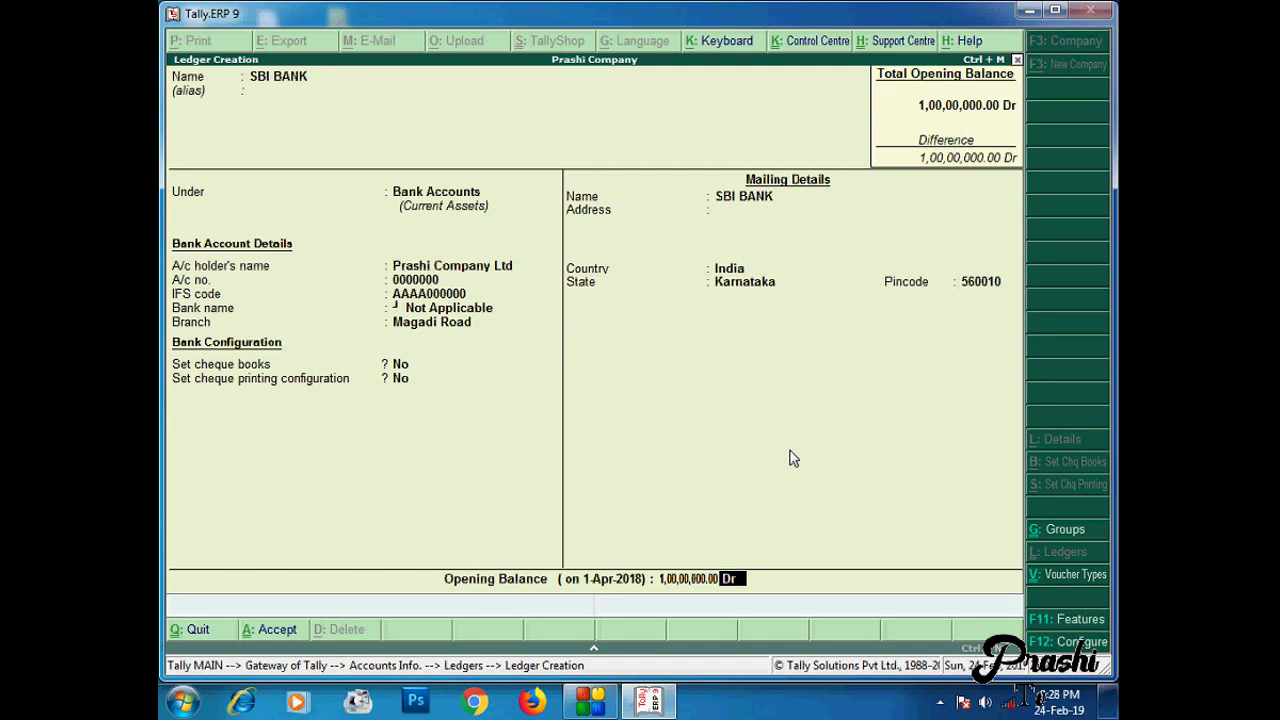
key("Return")
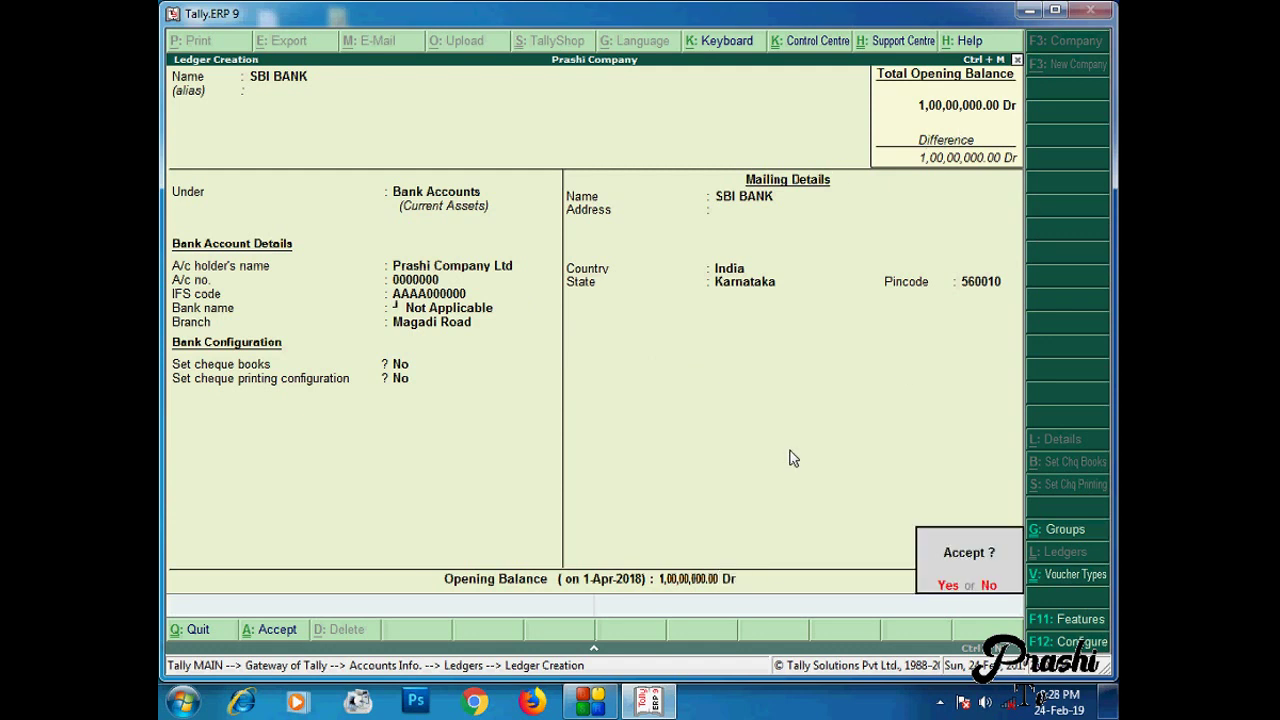
Answer Yes at Accept to save the SBI BANK ledger.
key("Return")
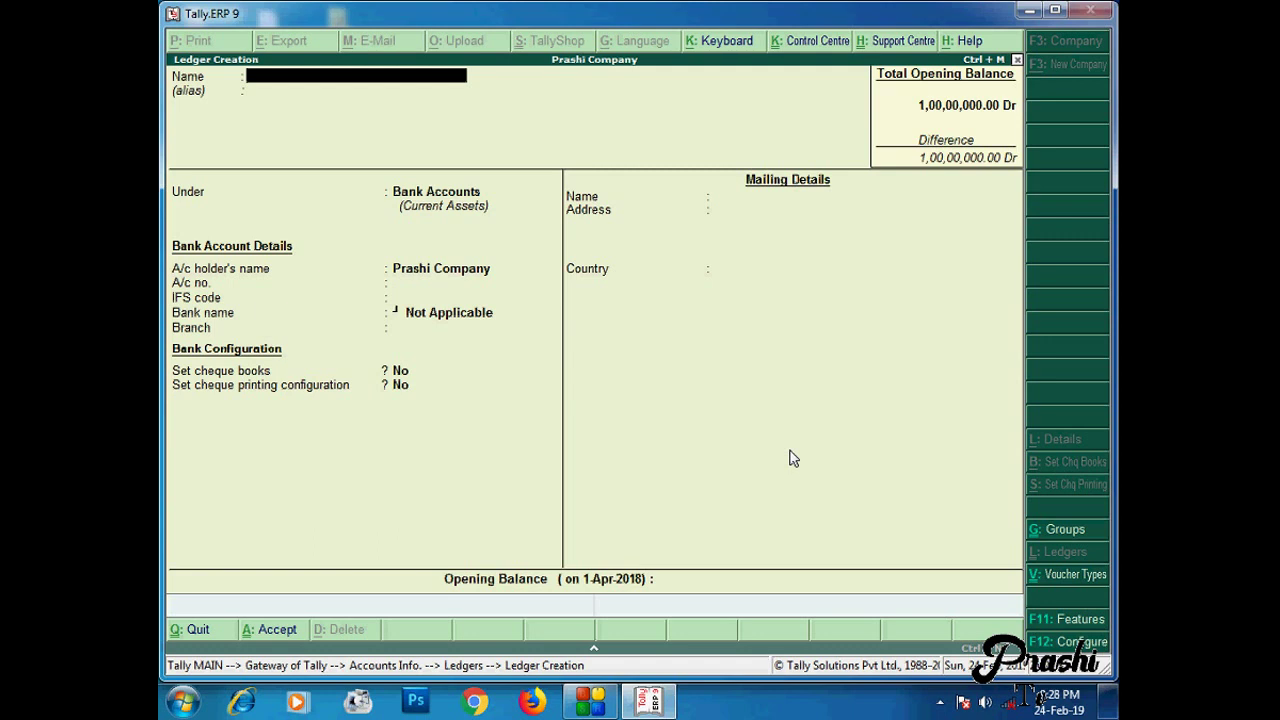
Create a Rajajinagar ledger under Branch / Divisions, keeping Rajajinagar as mailing name.
type("Raja")
type("jinagar")
key("Return")
key("Return")
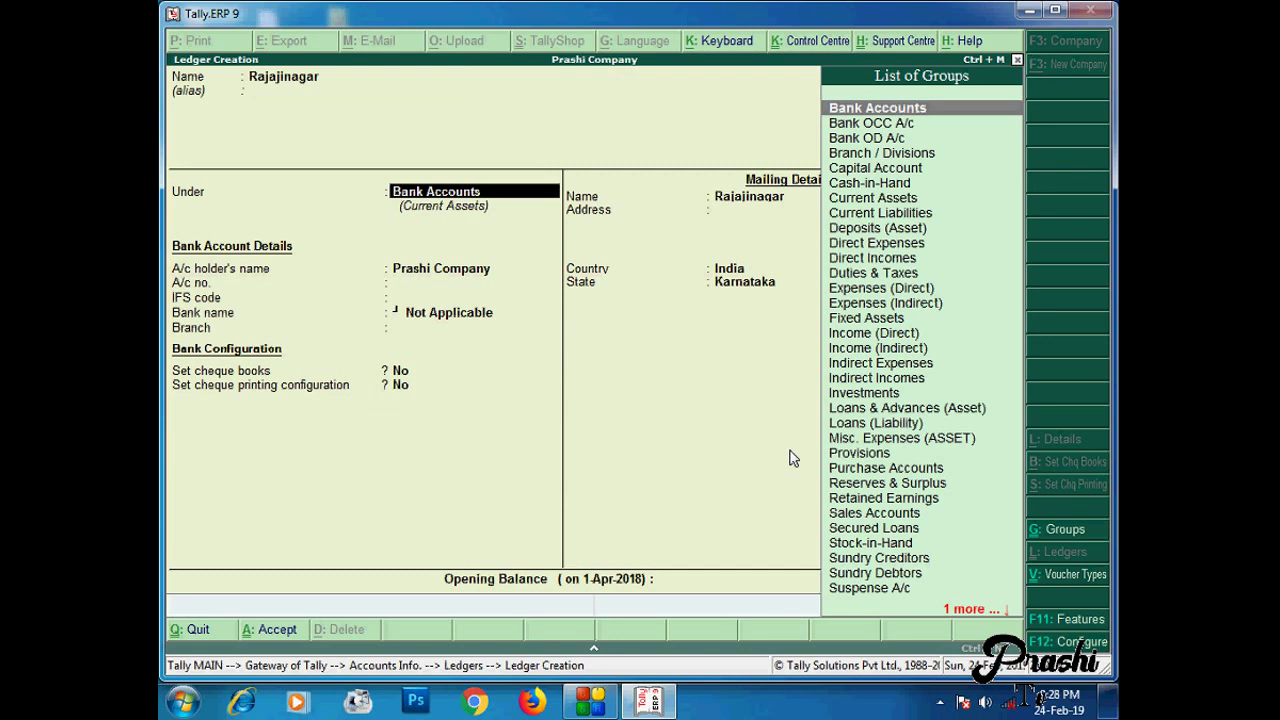
key("Down")
key("Down")
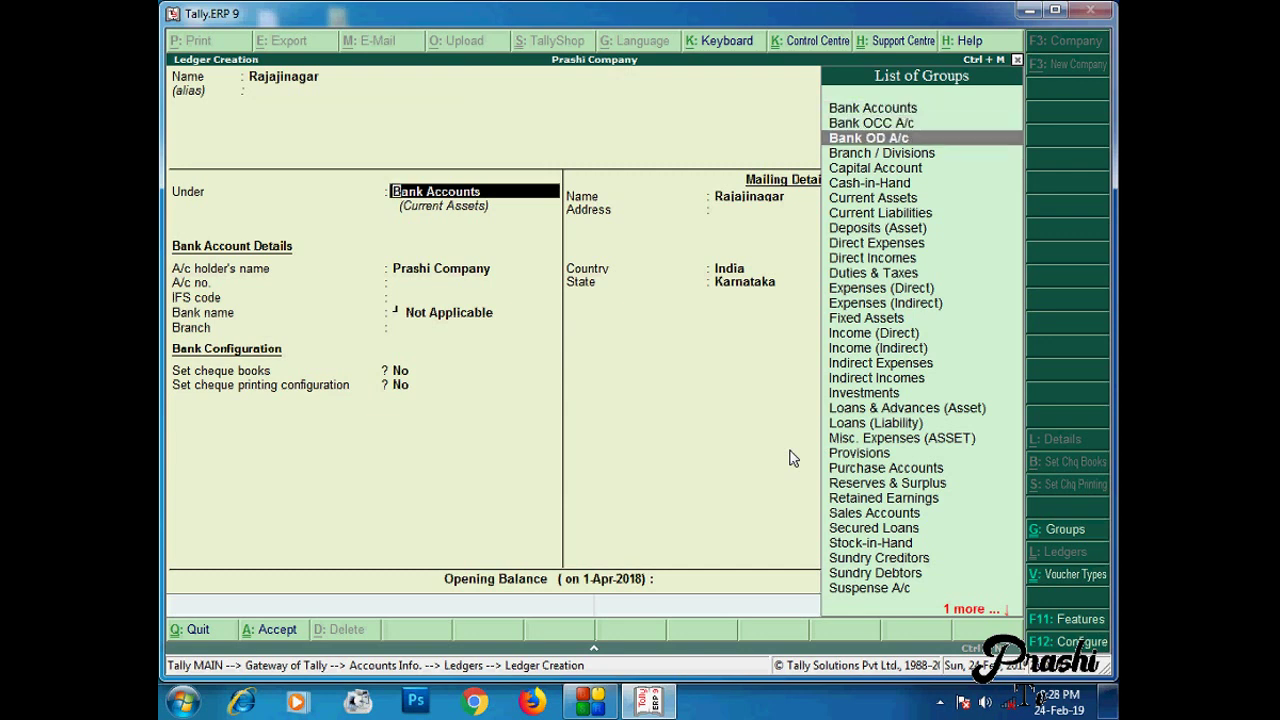
key("Down")
key("Return")
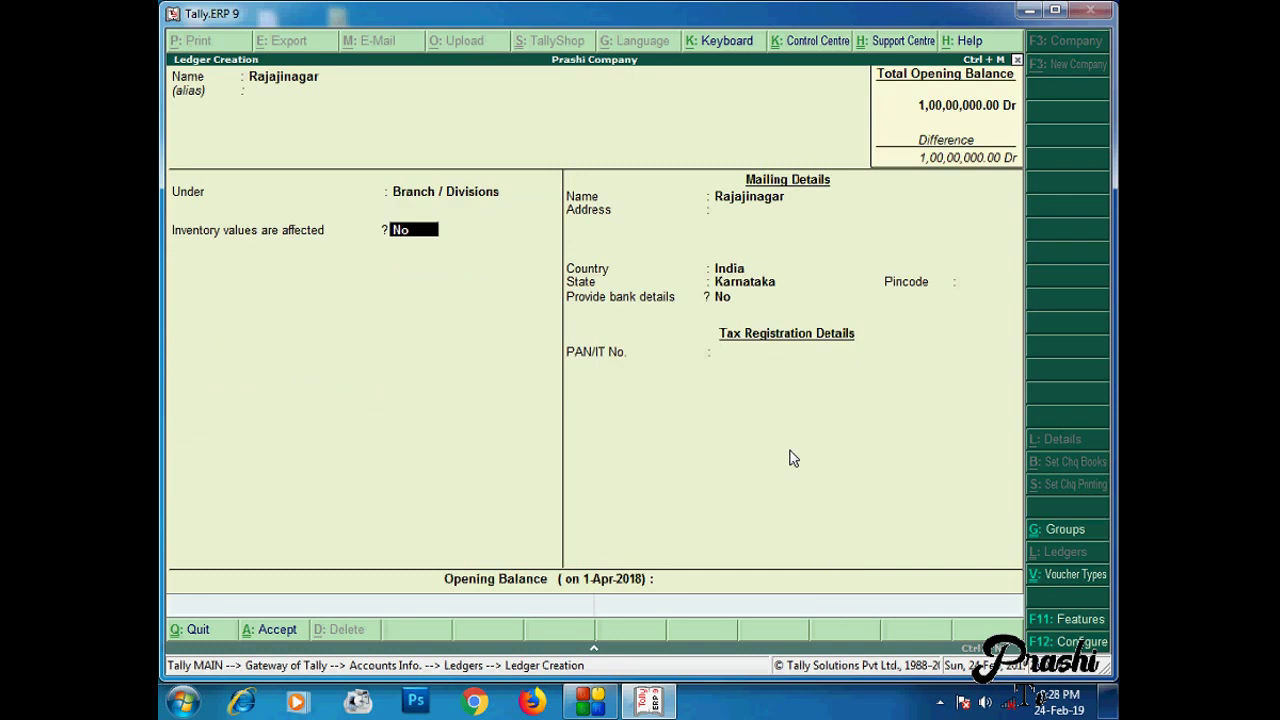
key("Return")
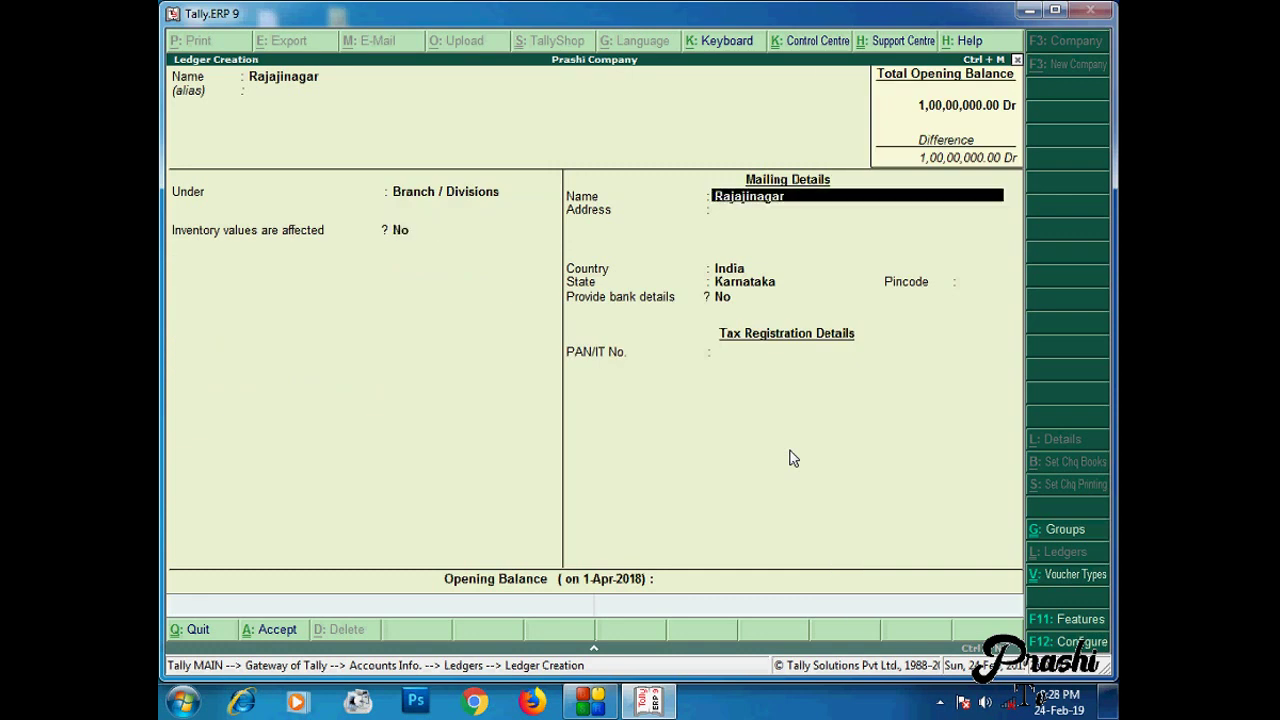
key("Return")
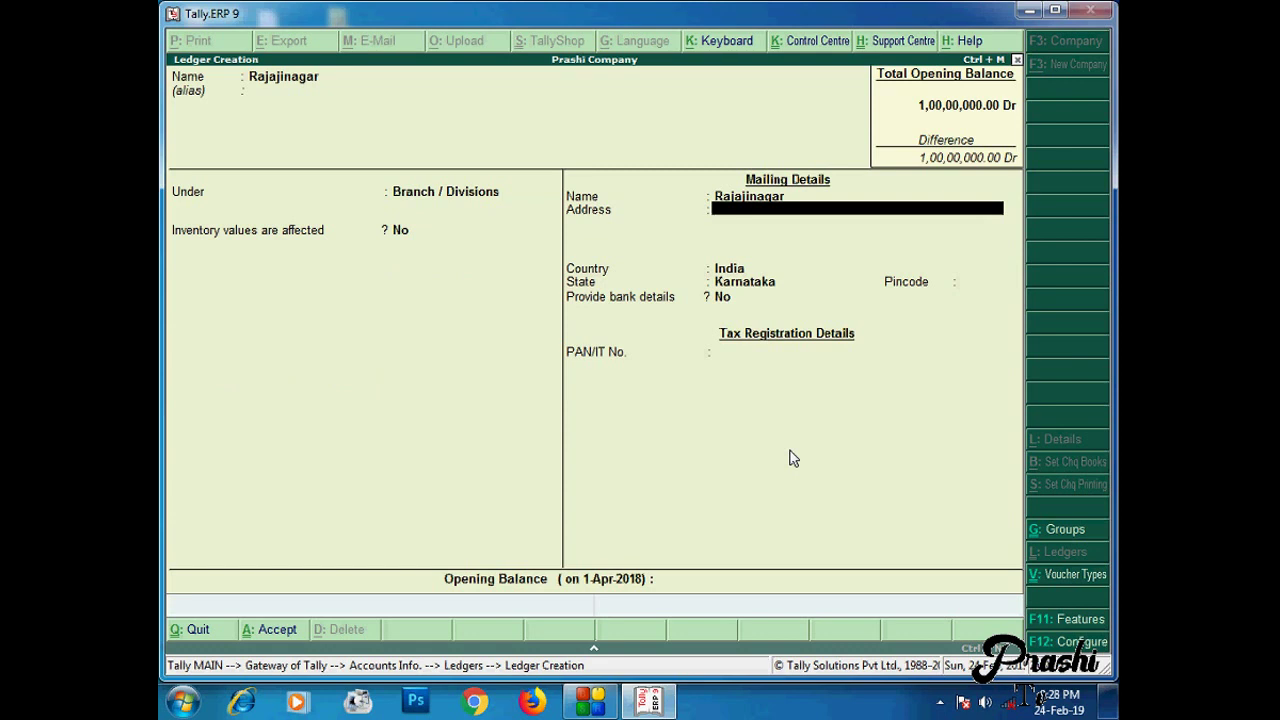
Fill in the branch address, country India, state Karnataka and the pincode.
type("No.")
type(" 2")
type("5, ")
type("43")
type(",")
type("cros")
type("s")
type(" Raja")
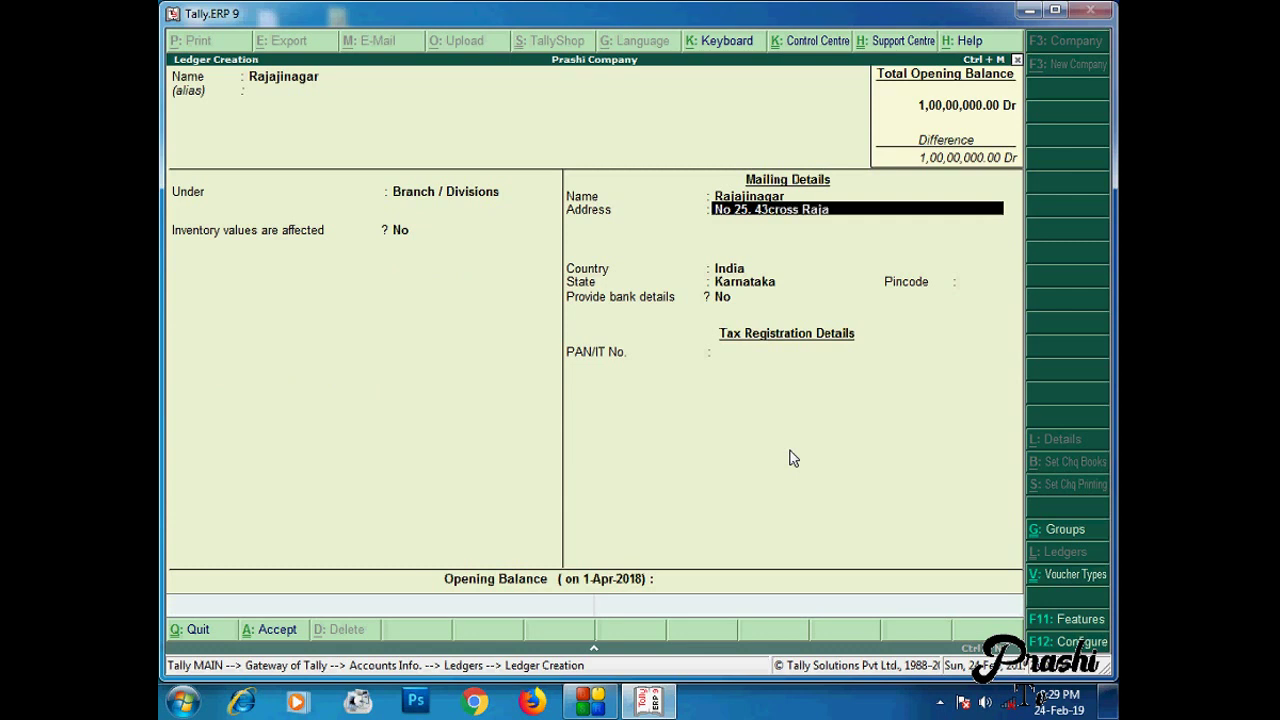
type("jinagar")
key("Return")
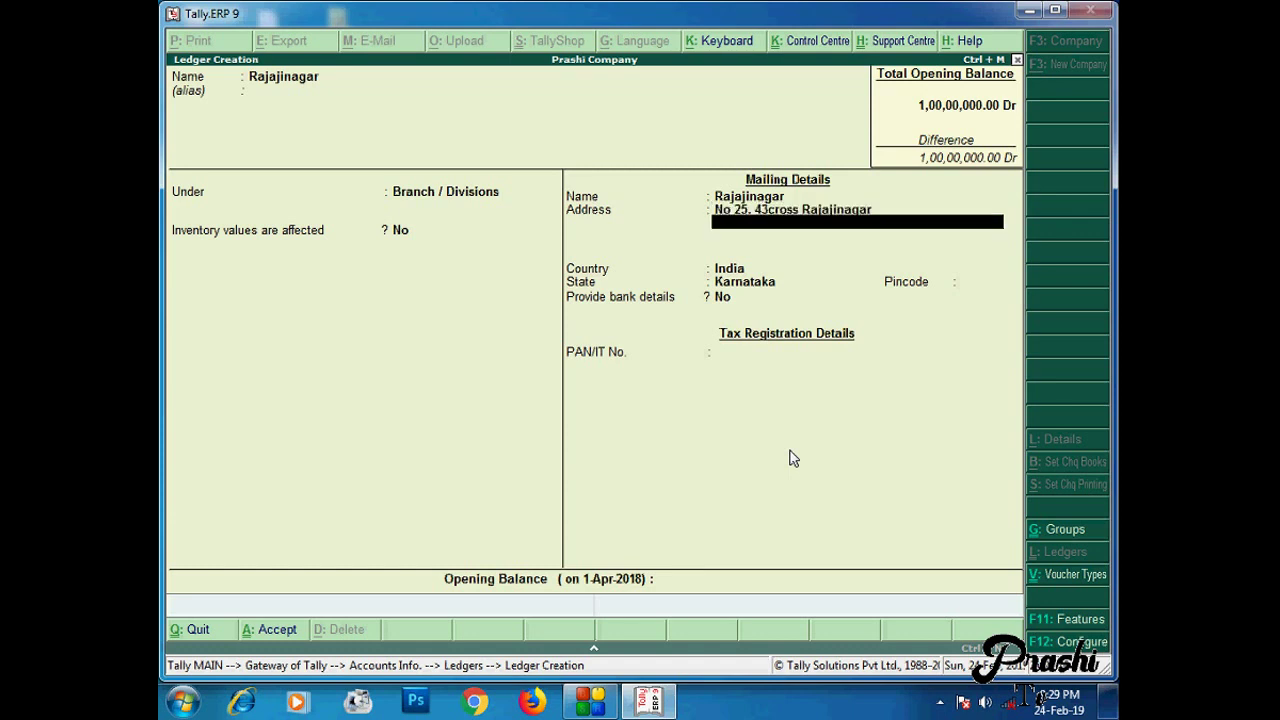
key("Return")
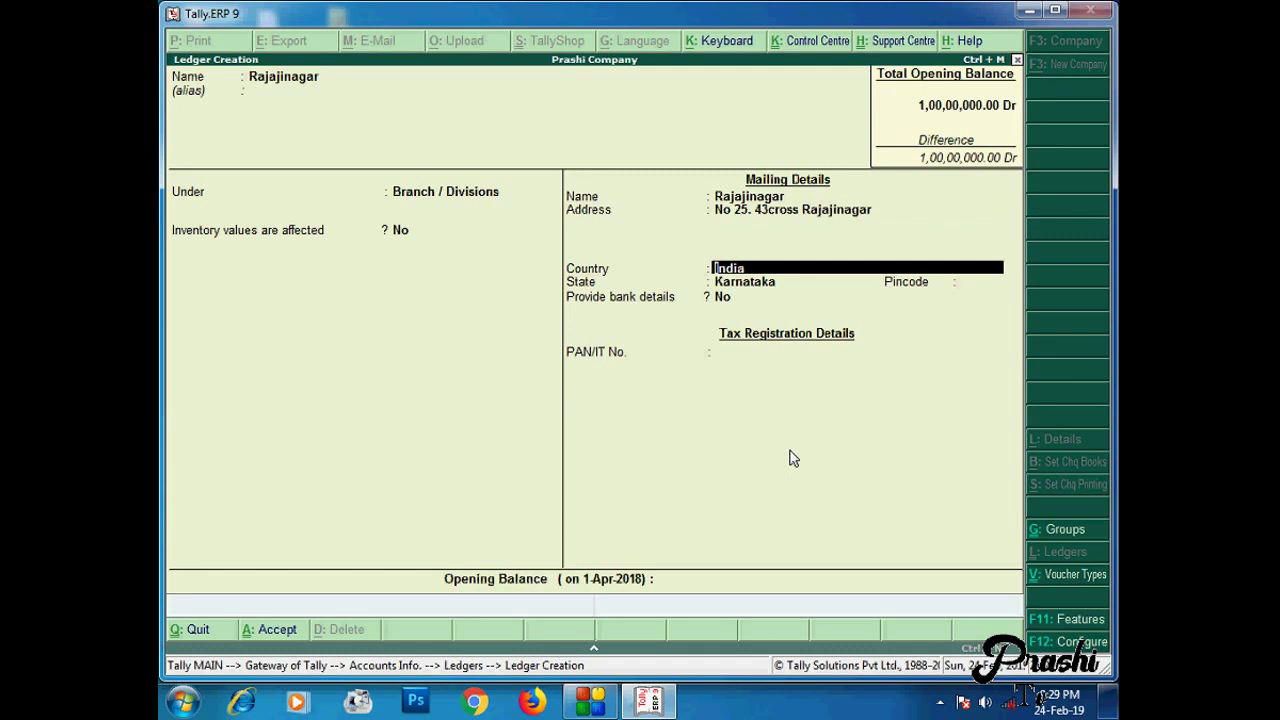
key("Return")
key("Return")
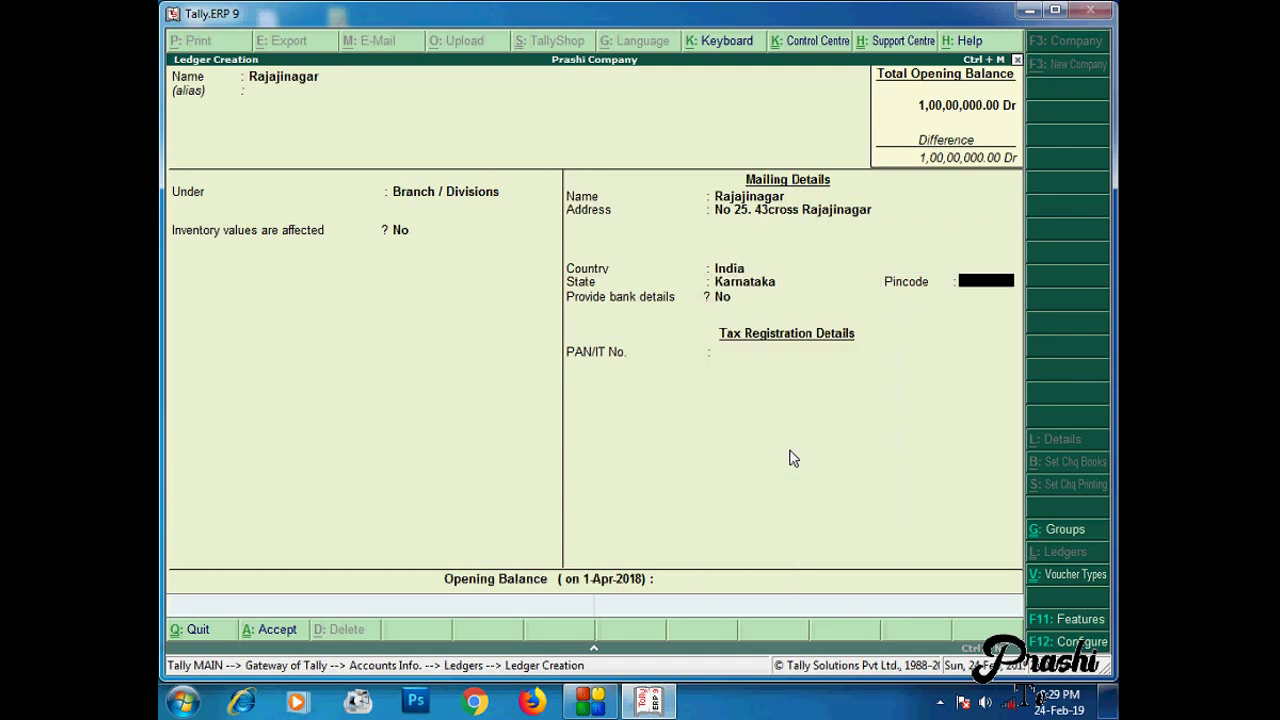
type("560")
type("040")
key("Return")
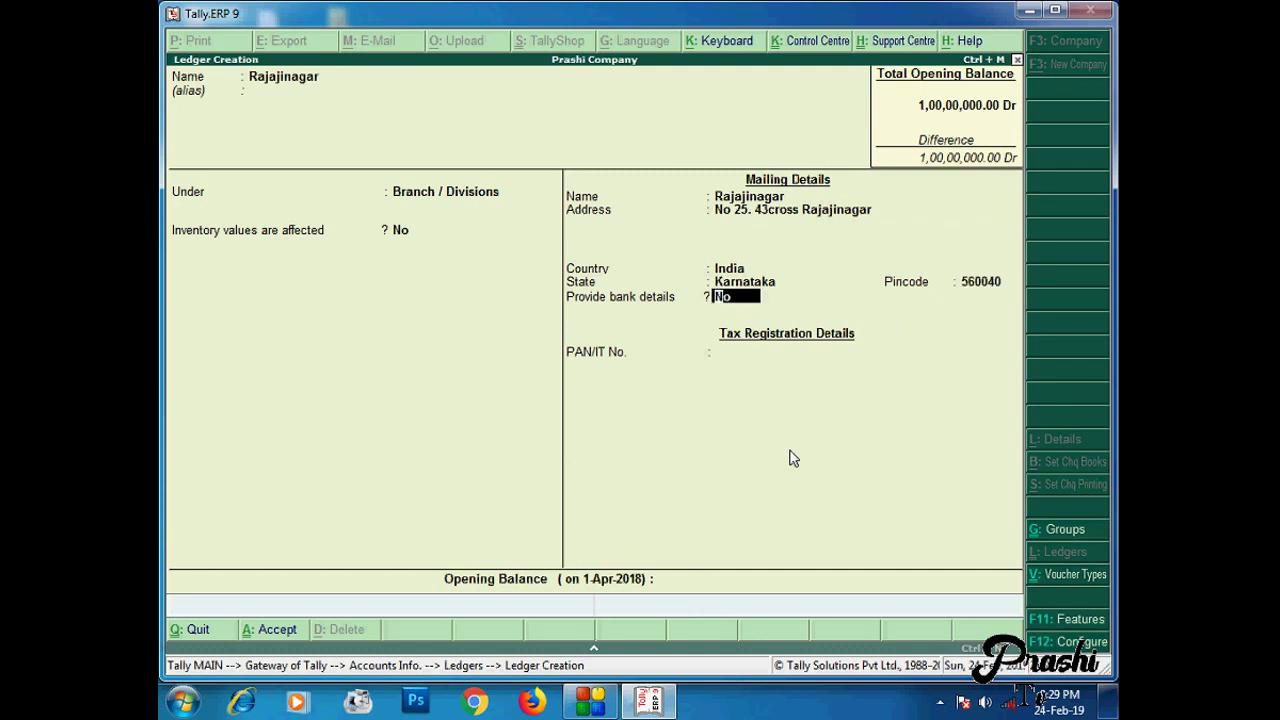
type("y")
key("Return")
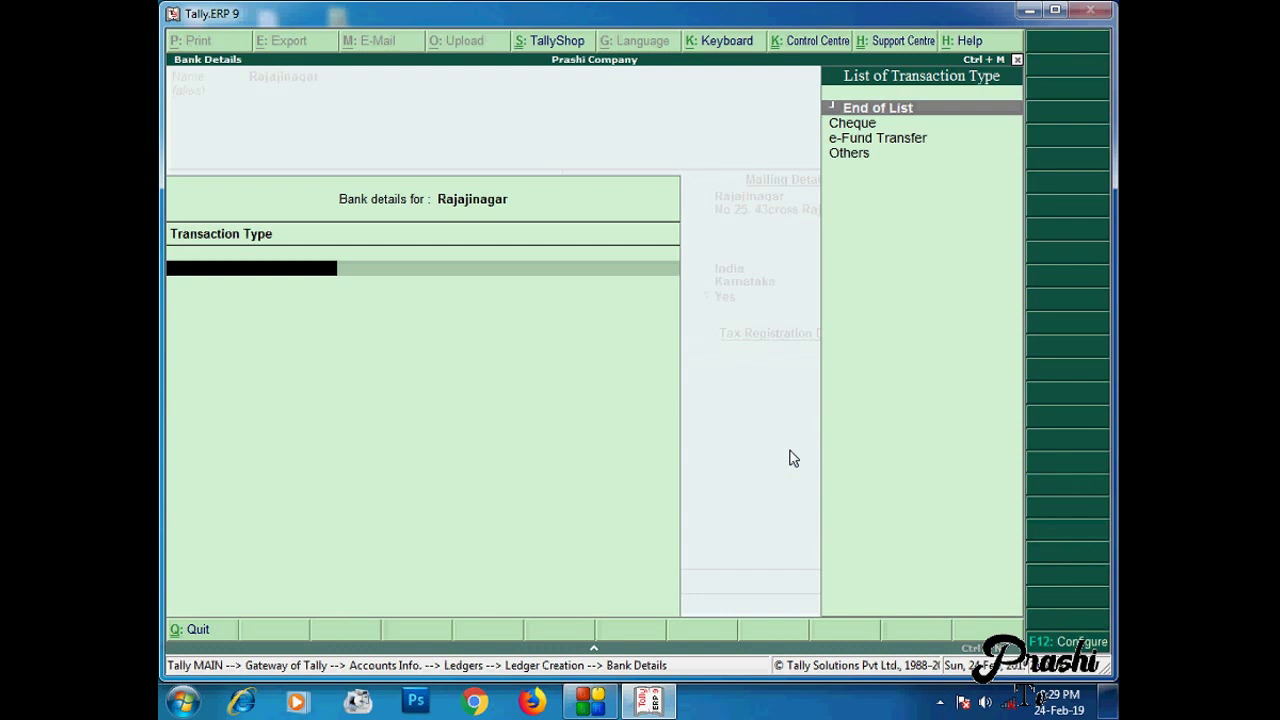
key("Return")
key("BackSpace")
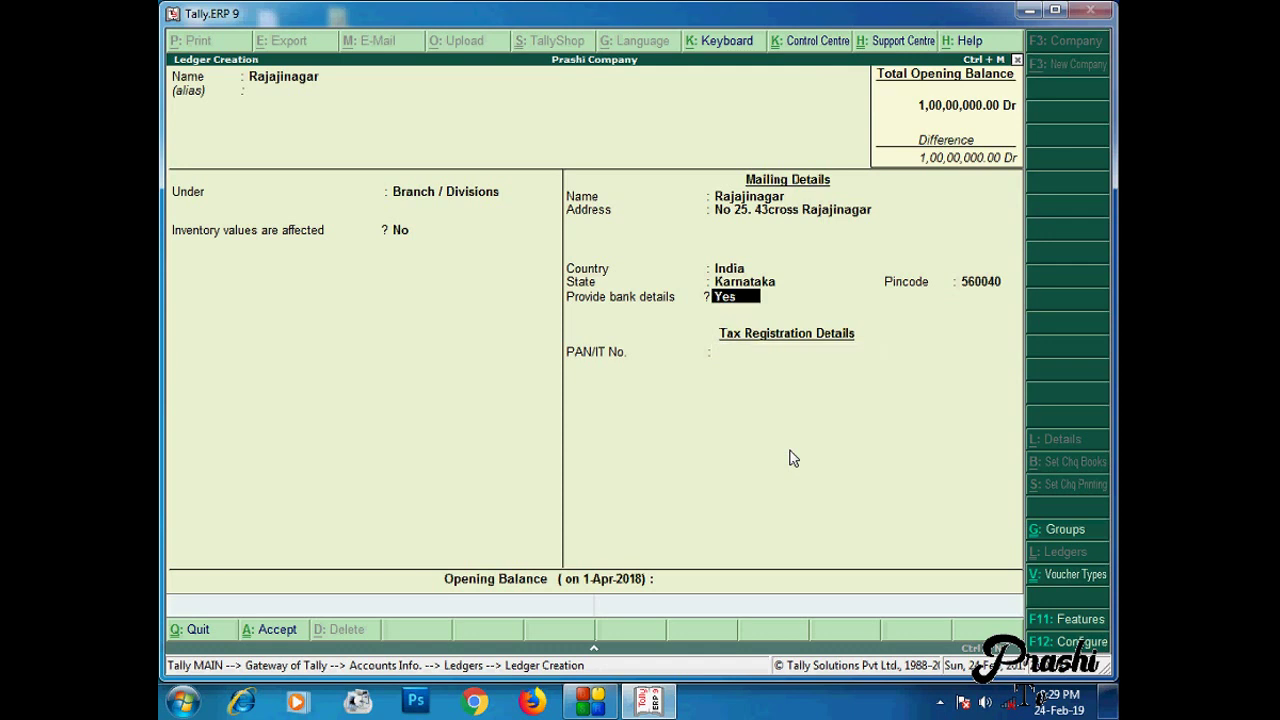
type("n")
key("Return")
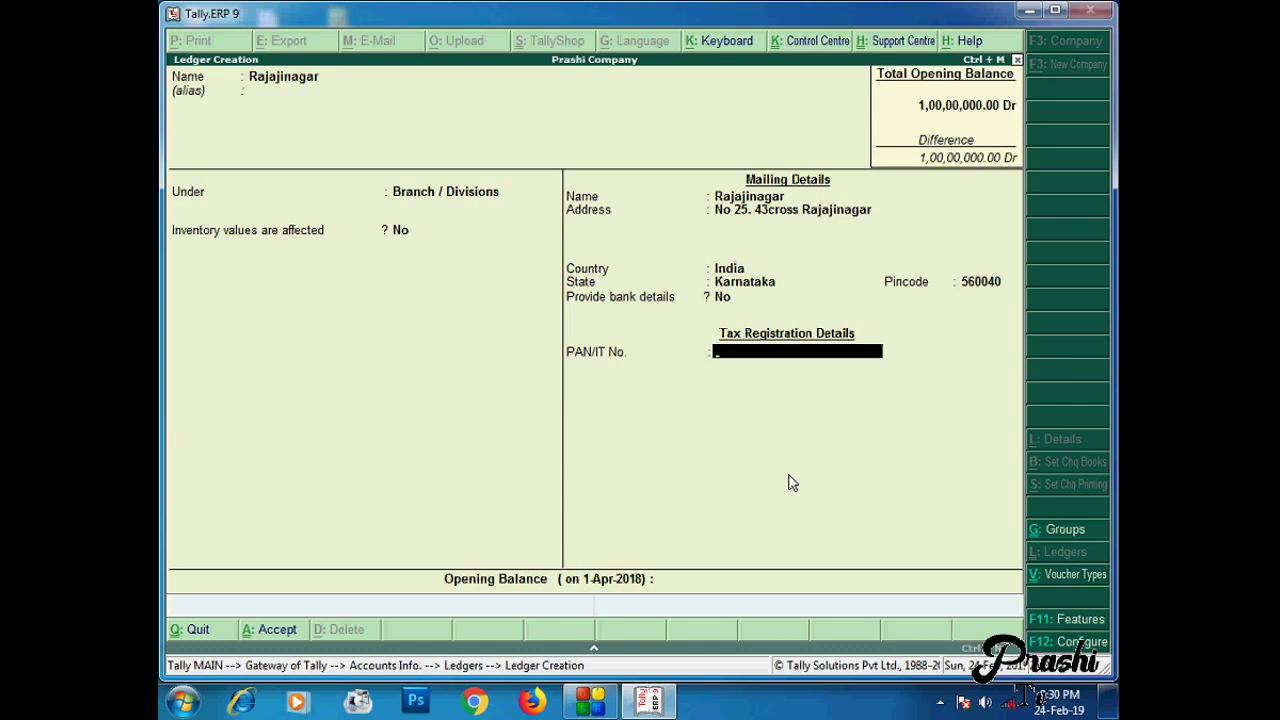
Enter the branch's PAN/IT number, pass the warning, and save the Rajajinagar ledger.
type("BSMOO")
type("5458")
type("A")
key("Return")
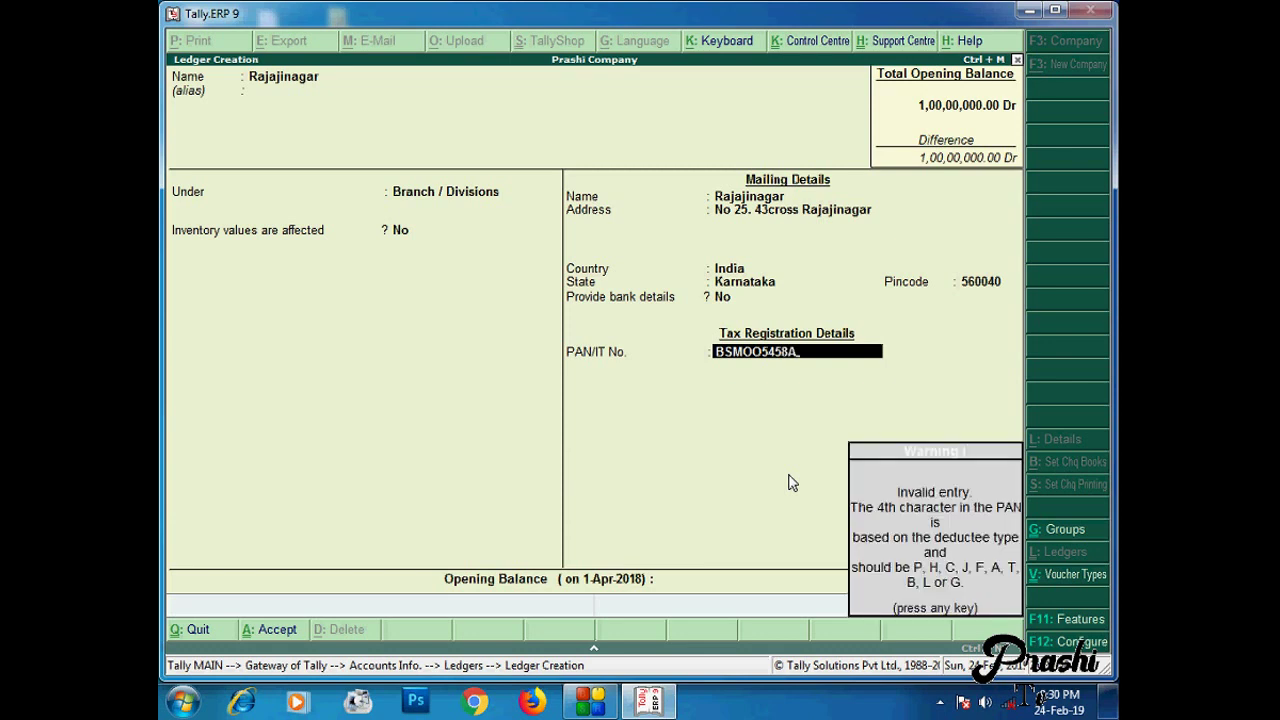
key("Return")
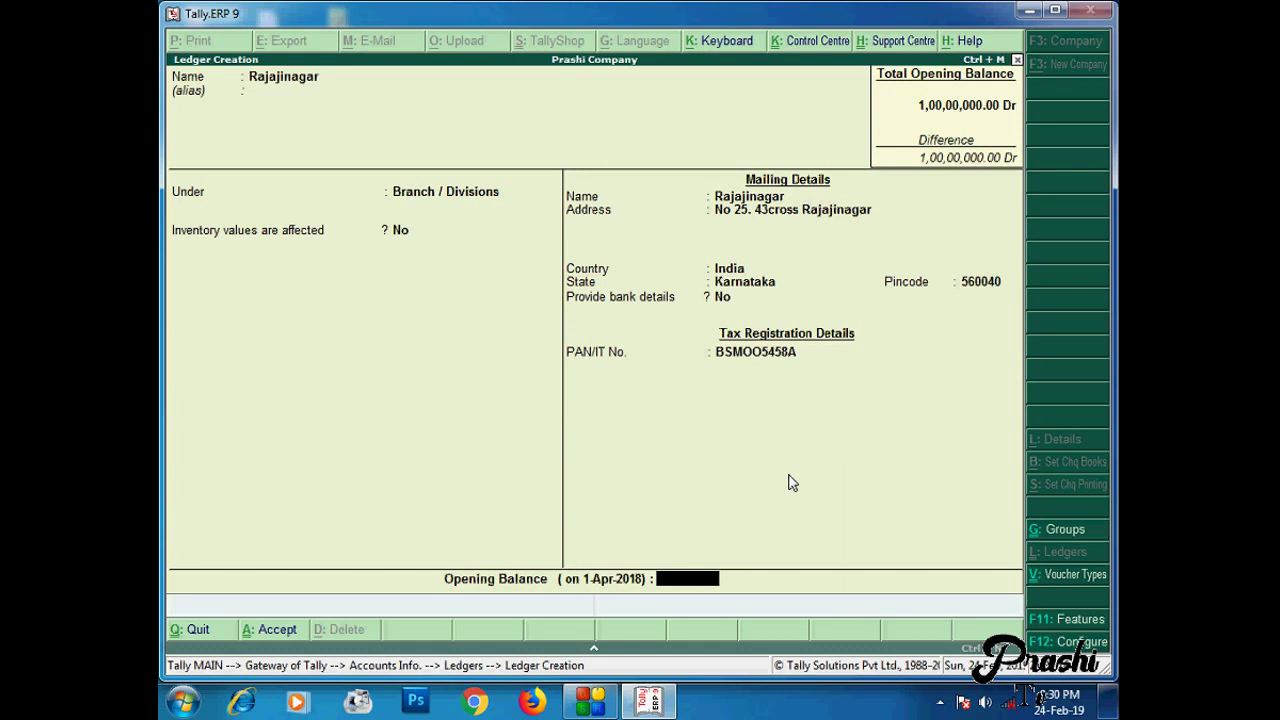
key("Return")
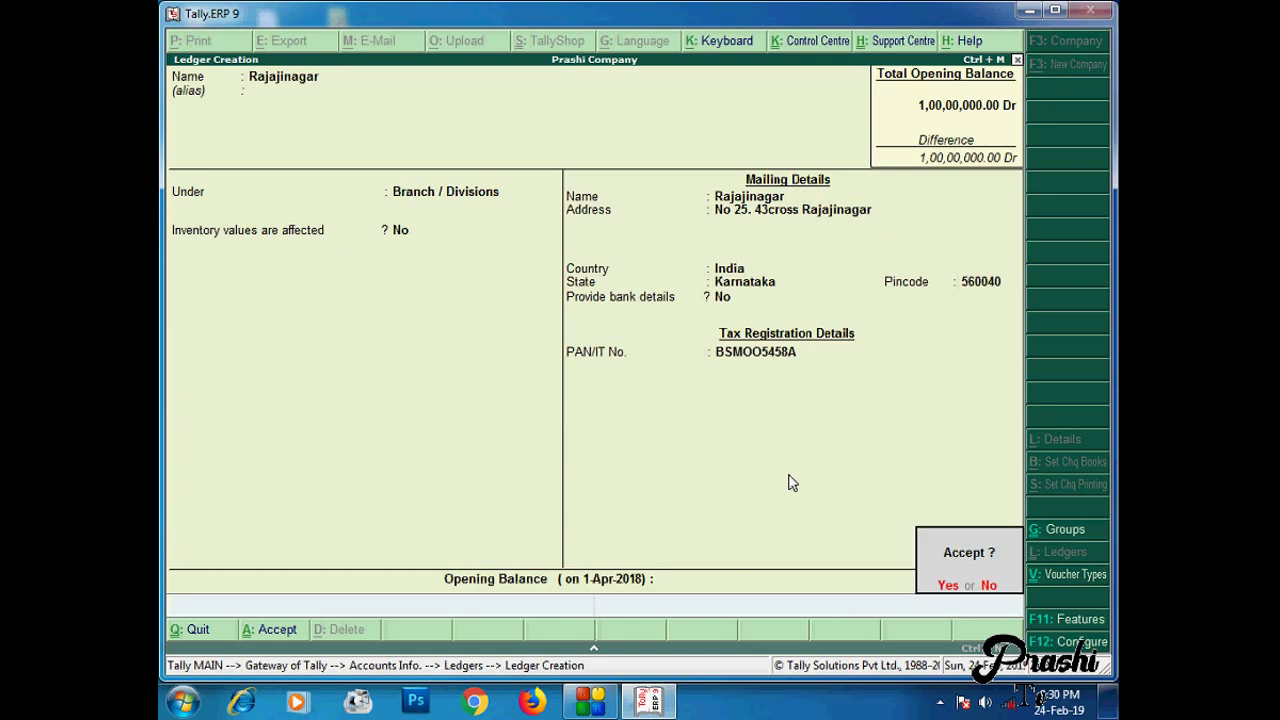
key("Return")
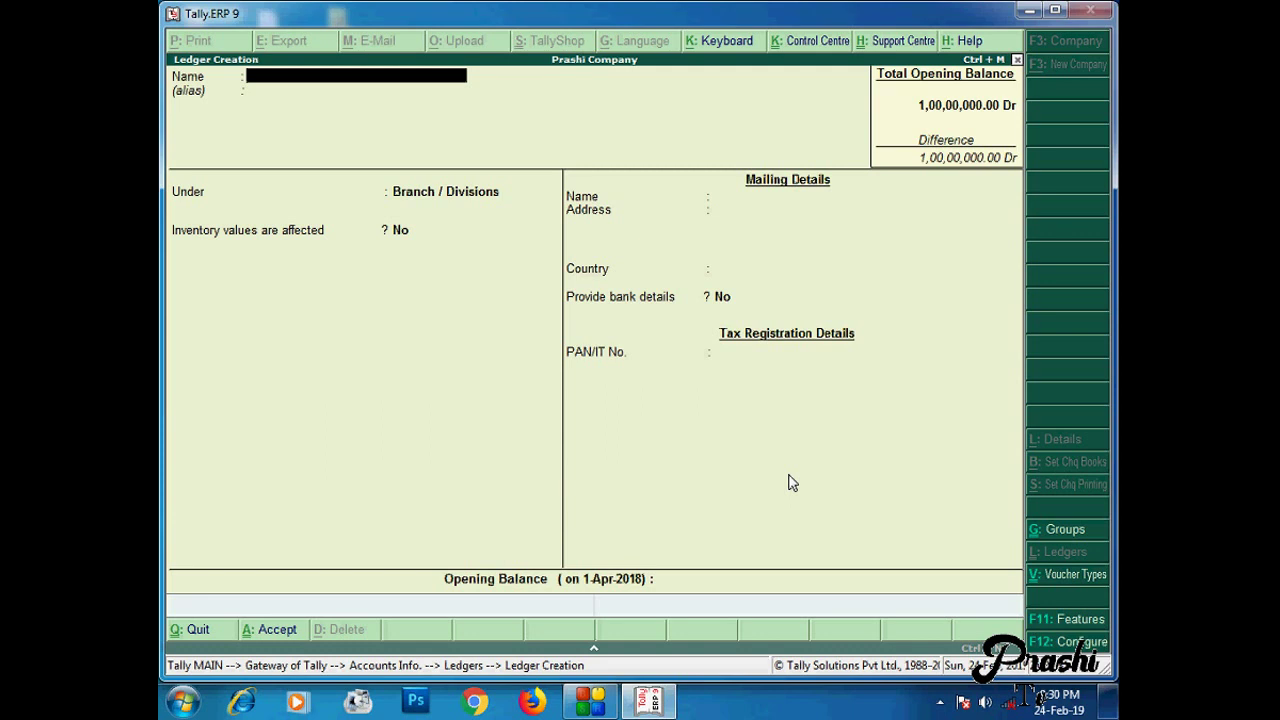
Quit single ledger creation and open Multiple Ledgers > Create from the Ledgers menu.
key("Escape")
key("y")
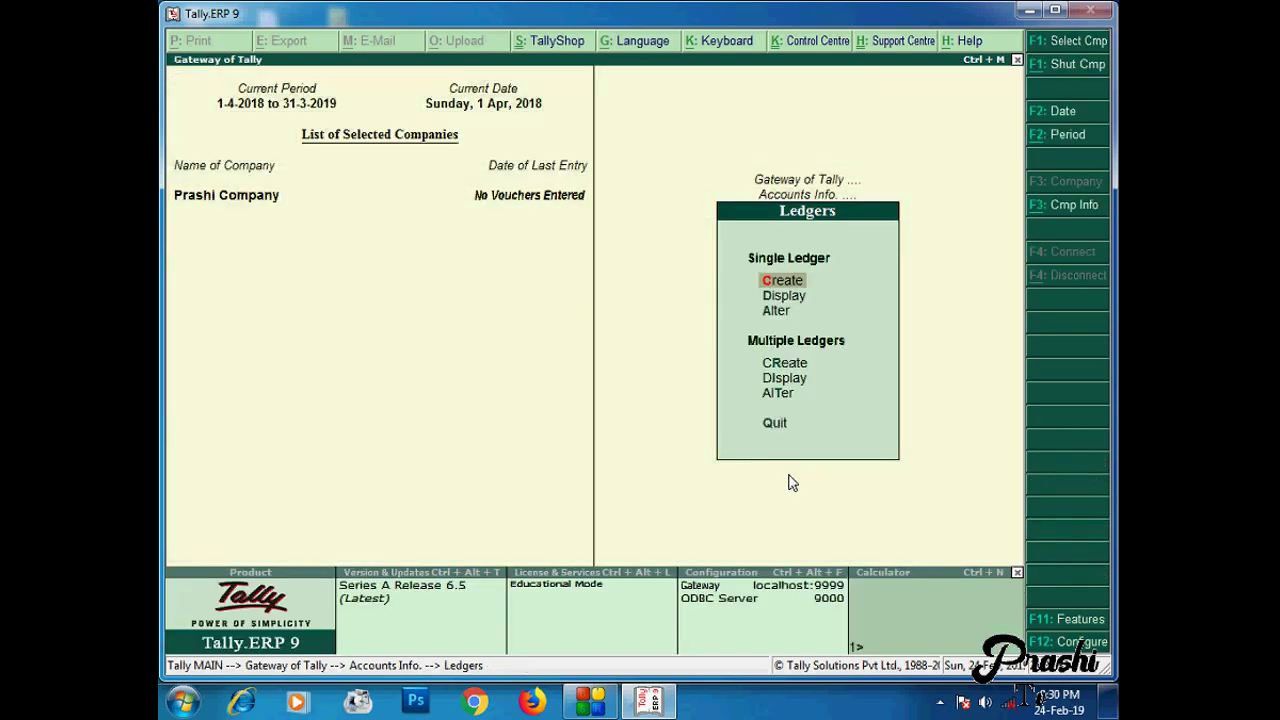
key("Escape")
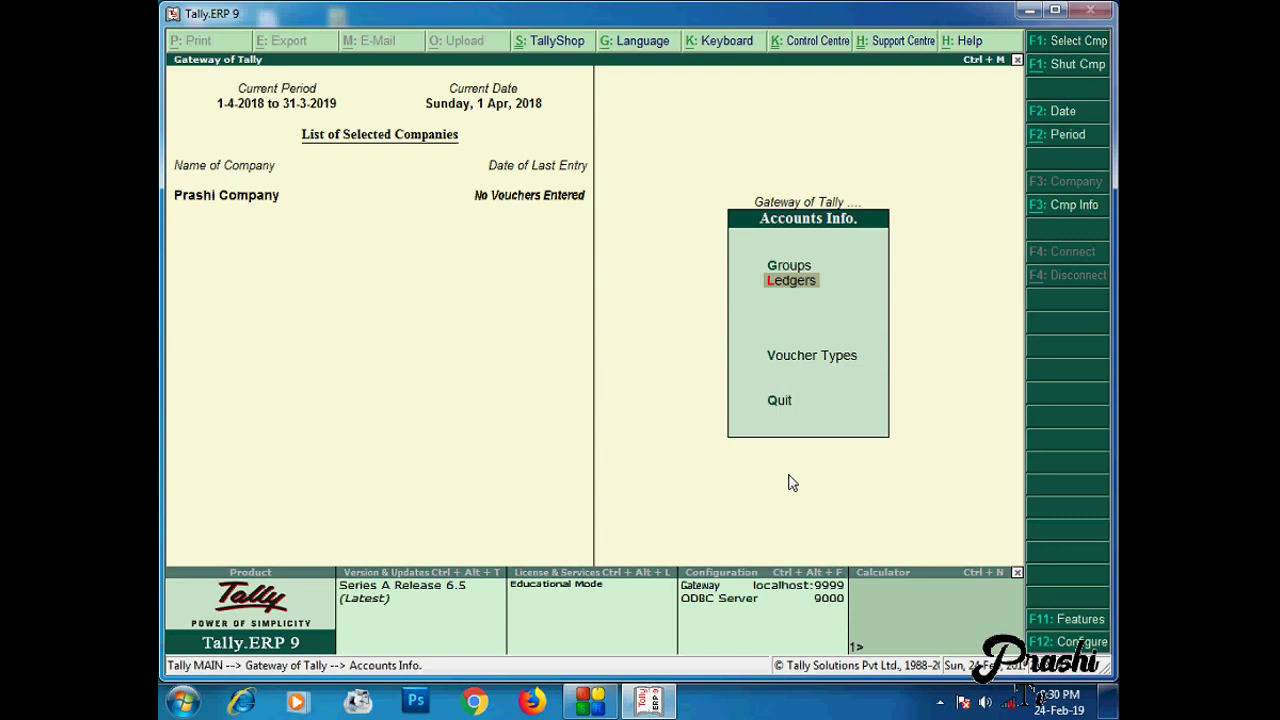
key("Return")
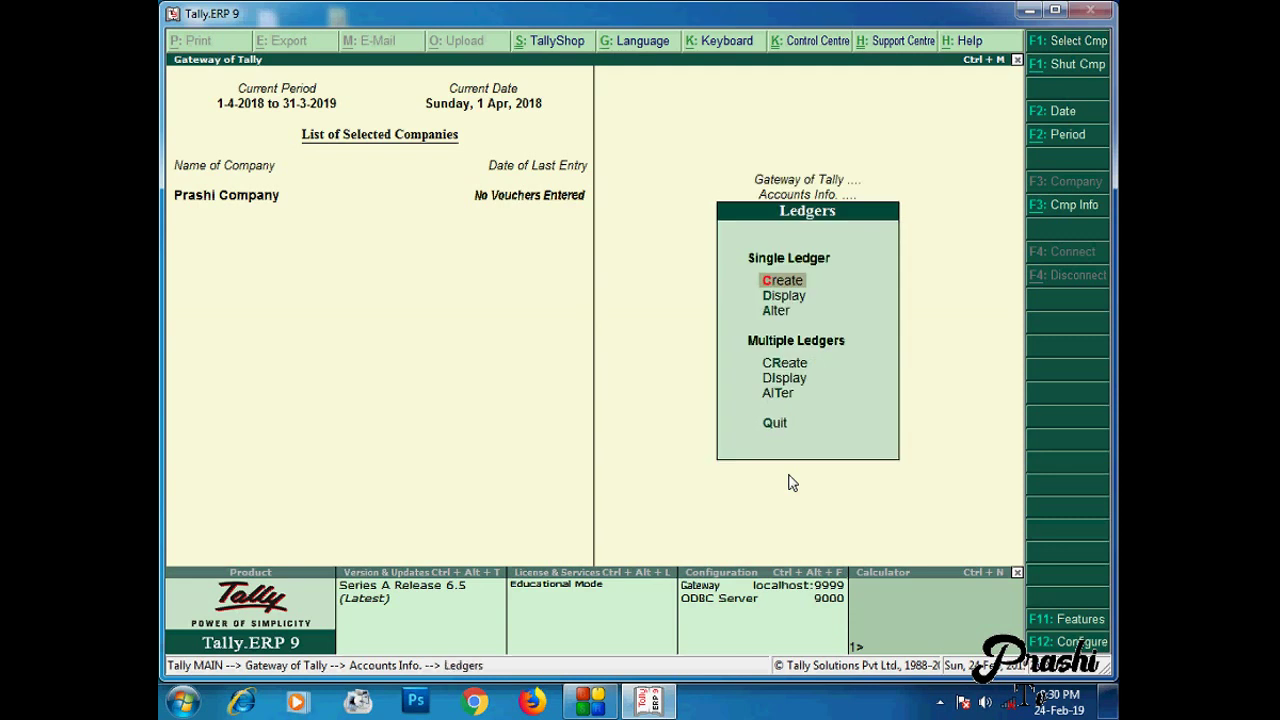
key("Down")
key("Down")
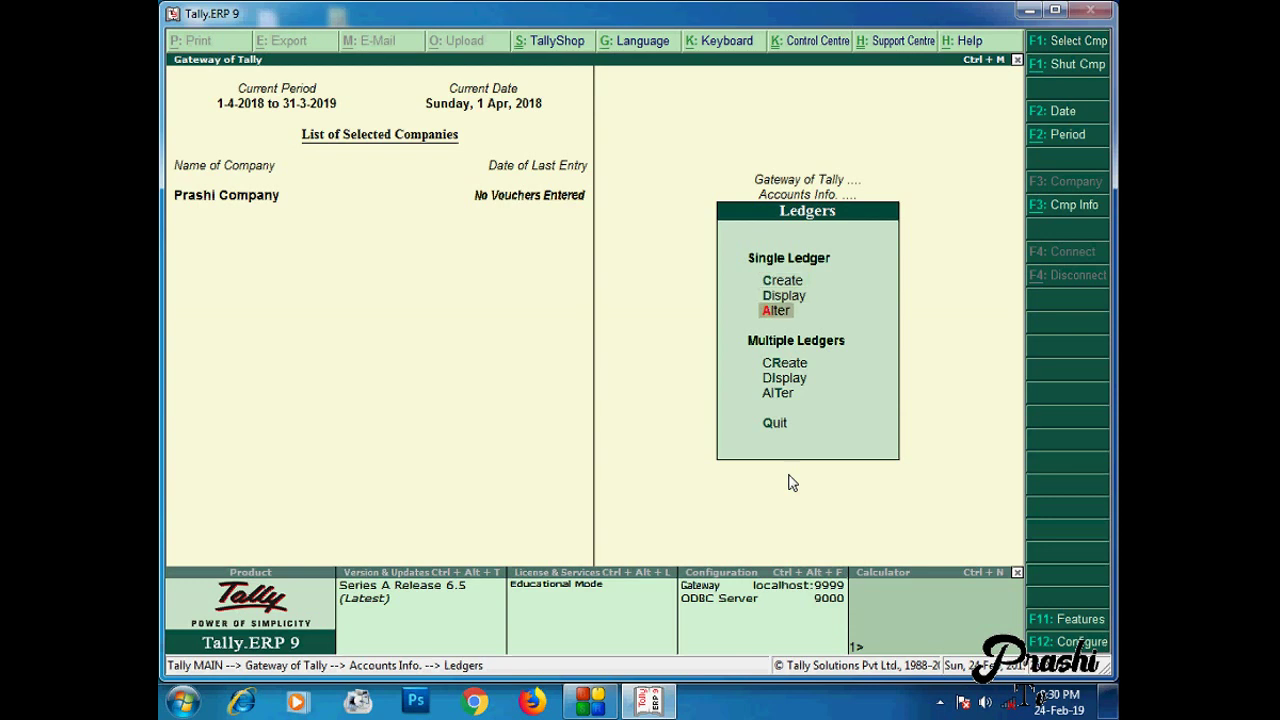
key("Down")
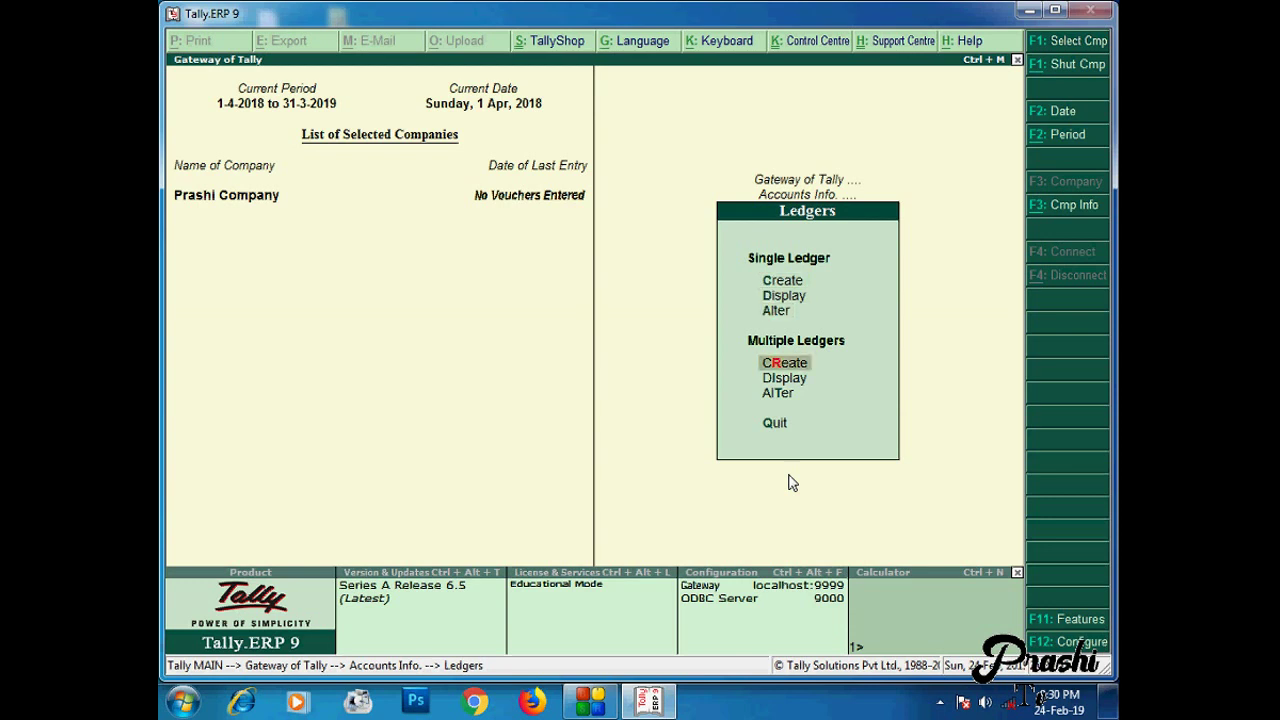
key("Return")
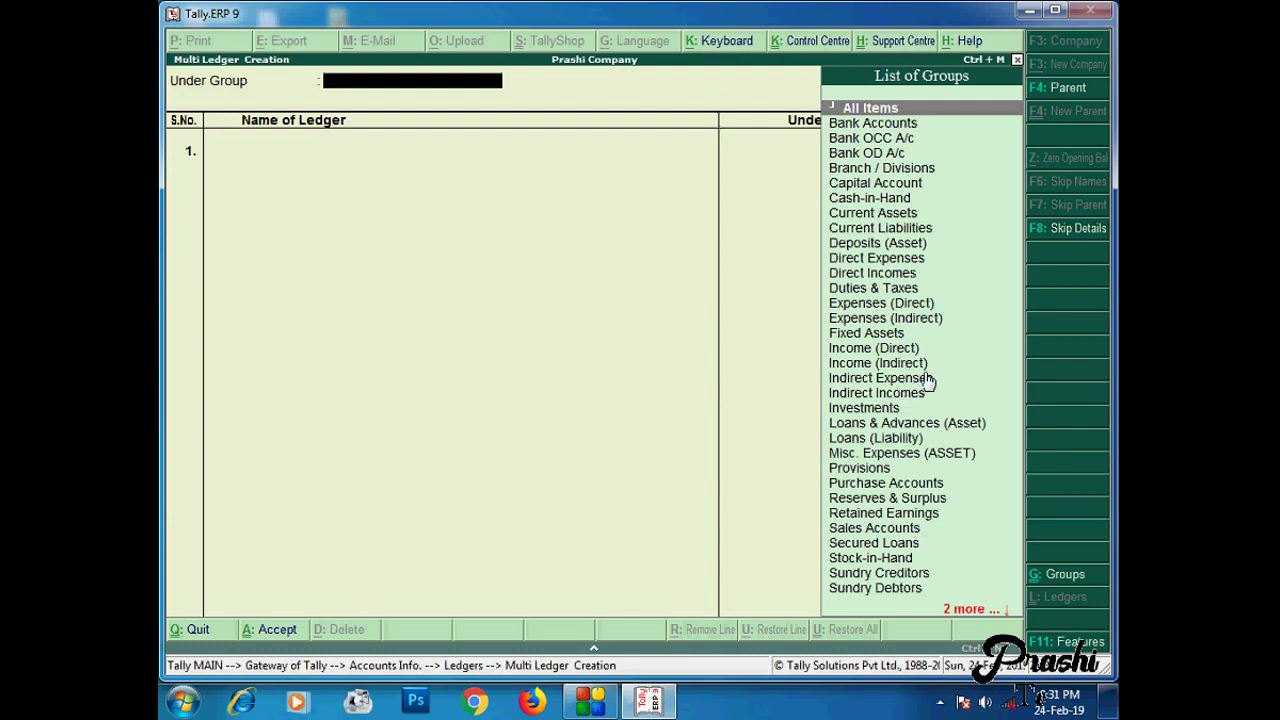
Set the Multi Ledger Creation Under Group to All Items.
key("Down")
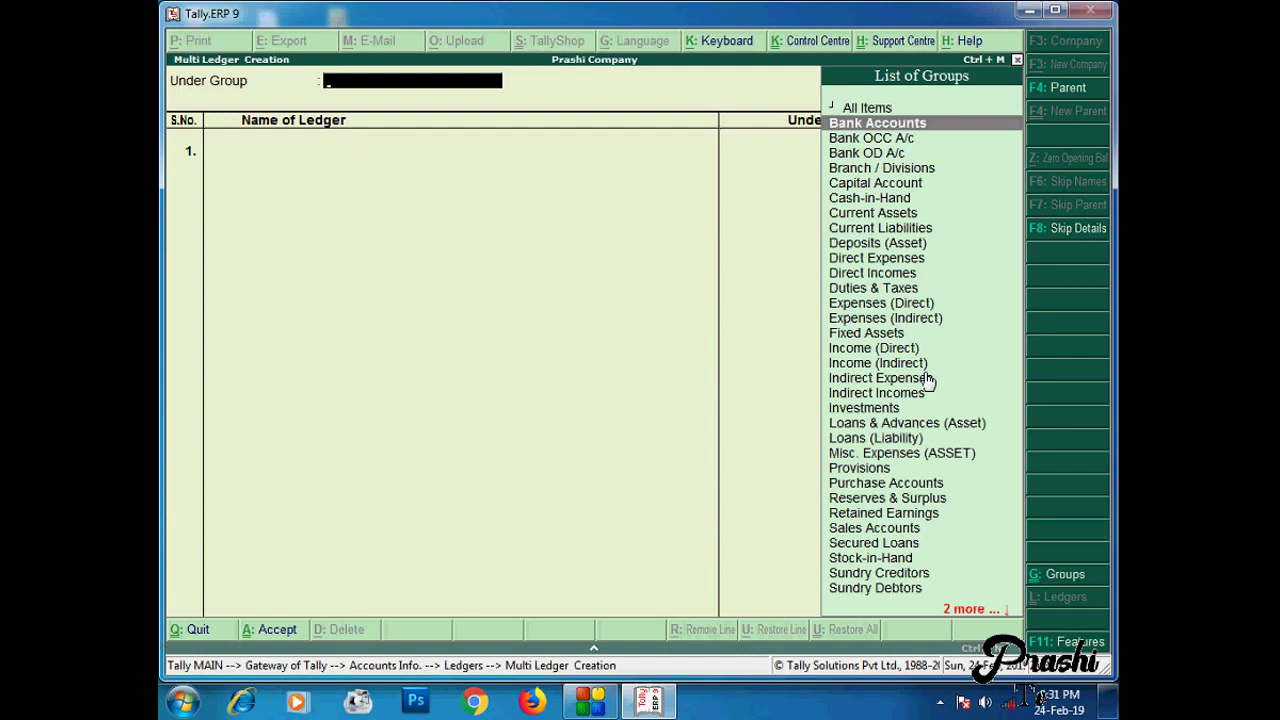
key("Up")
key("Return")
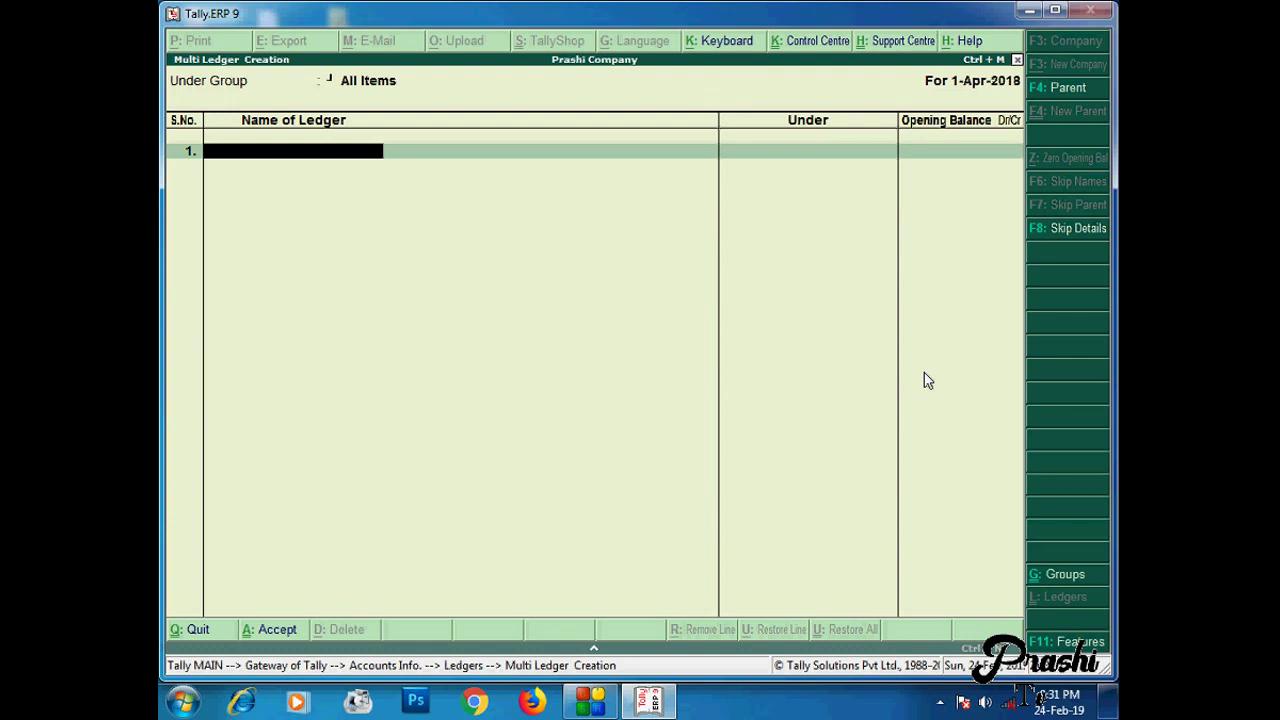
Enter Axis Bank under Bank Accounts with a 5,00,000.00 Dr opening balance.
type("Axis")
type(" Bank")
key("Return")
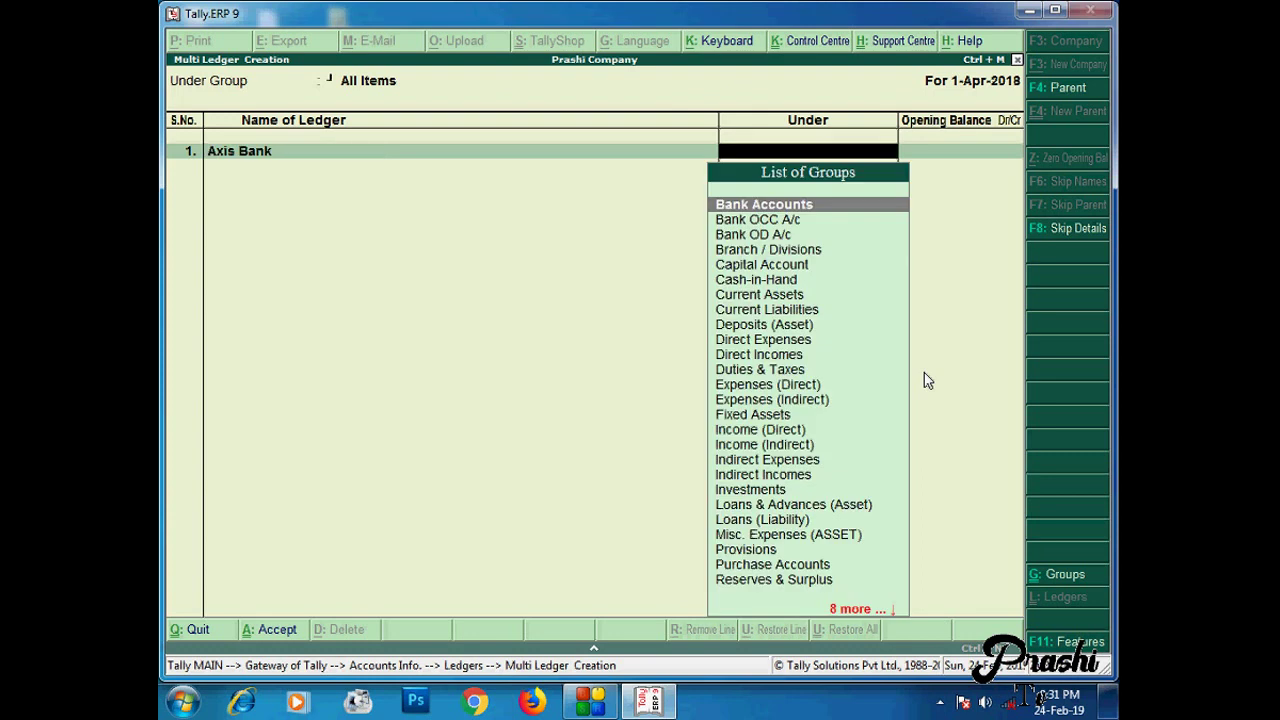
key("Return")
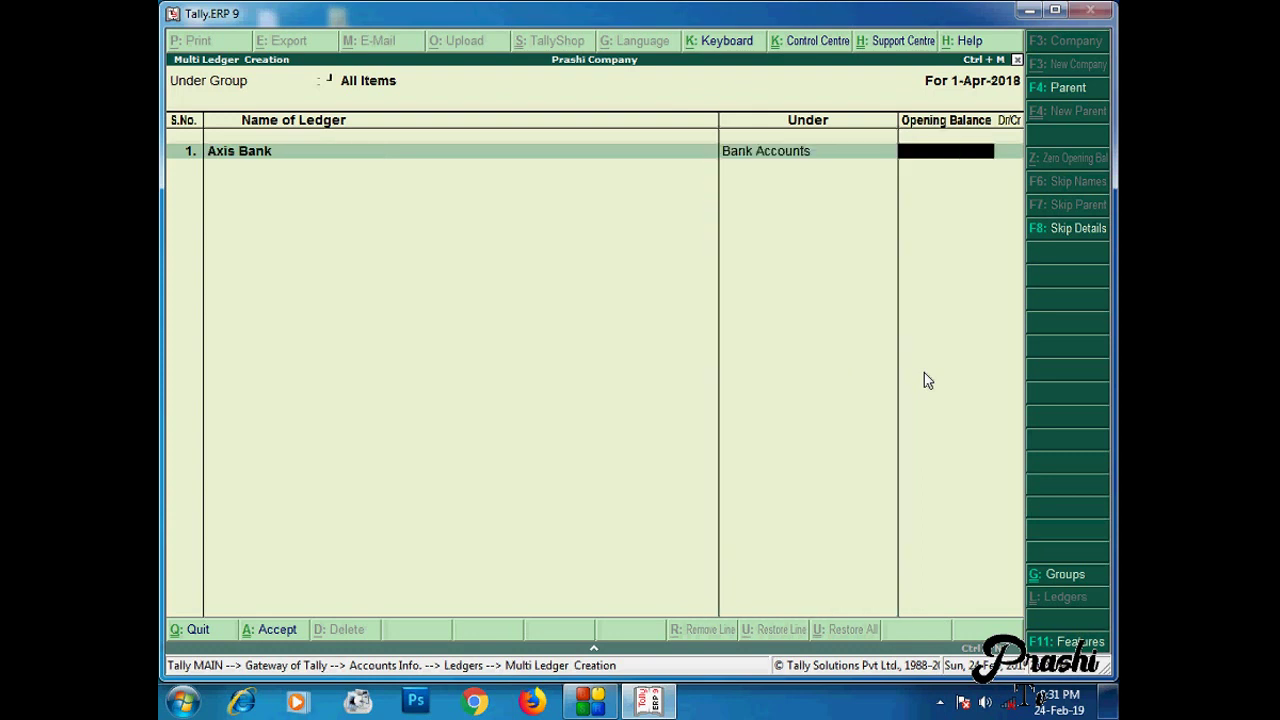
type("50")
type("0000")
key("Return")
key("Return")
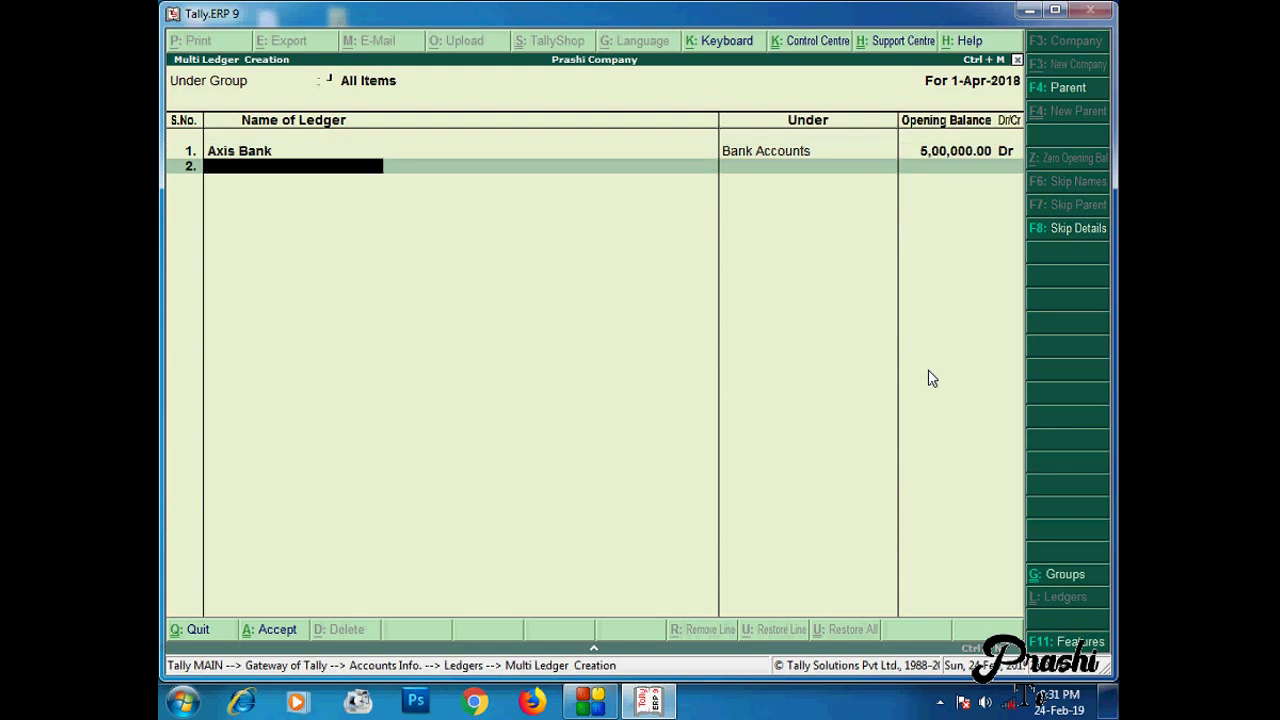
Add Vijaya Bank under Bank Accounts at 6,00,00,000.00 Dr, then accept the list.
type("Vij")
type("aya Bank")
key("Return")
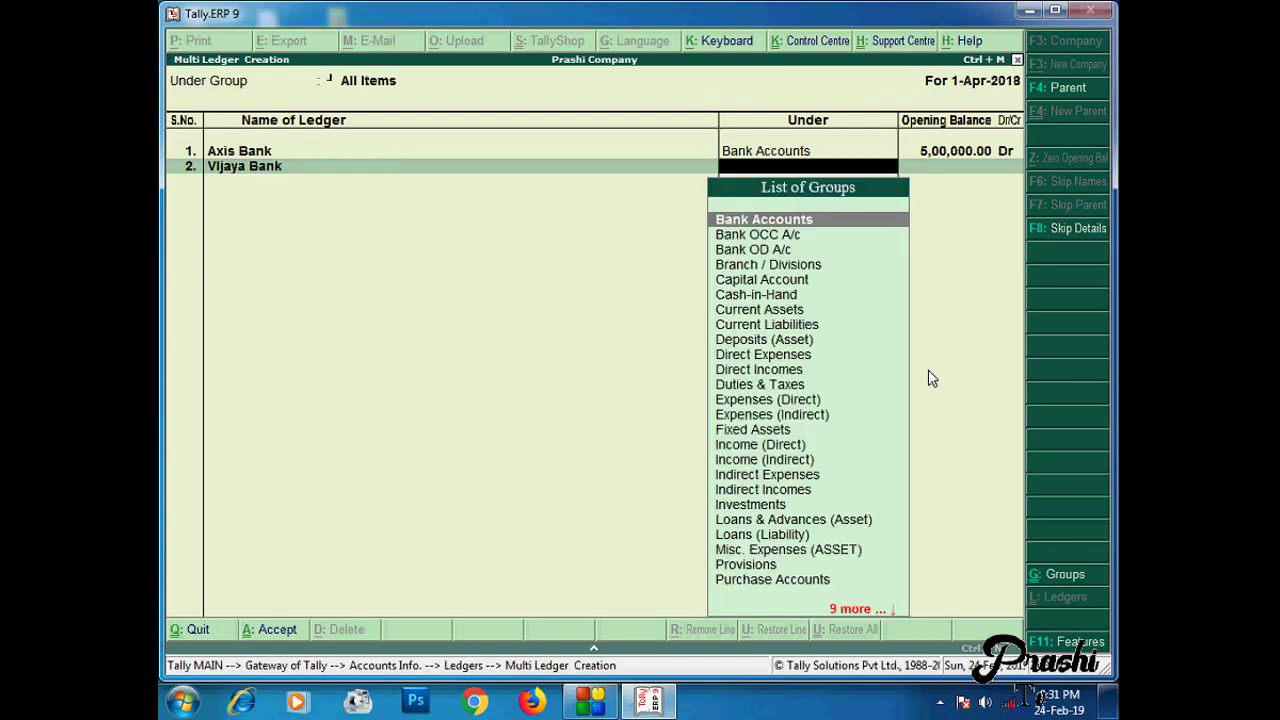
key("Return")
type("6")
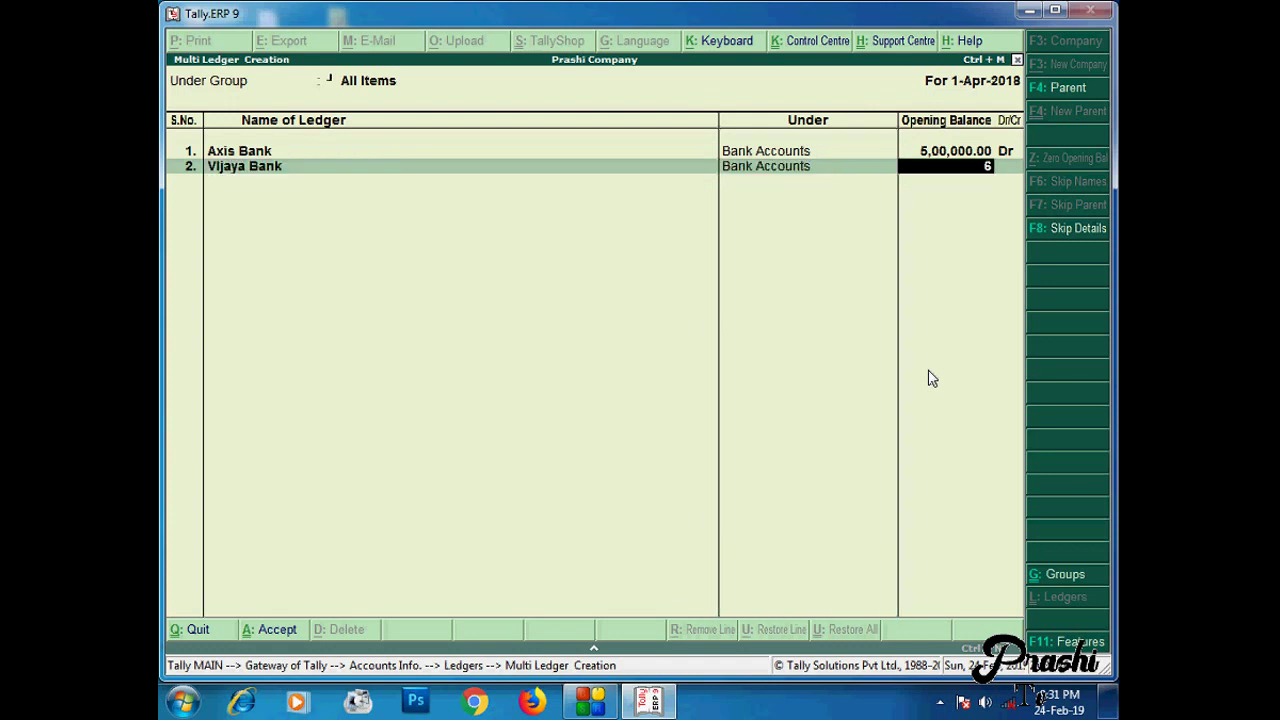
type("000000")
type("0")
key("Return")
key("Return")
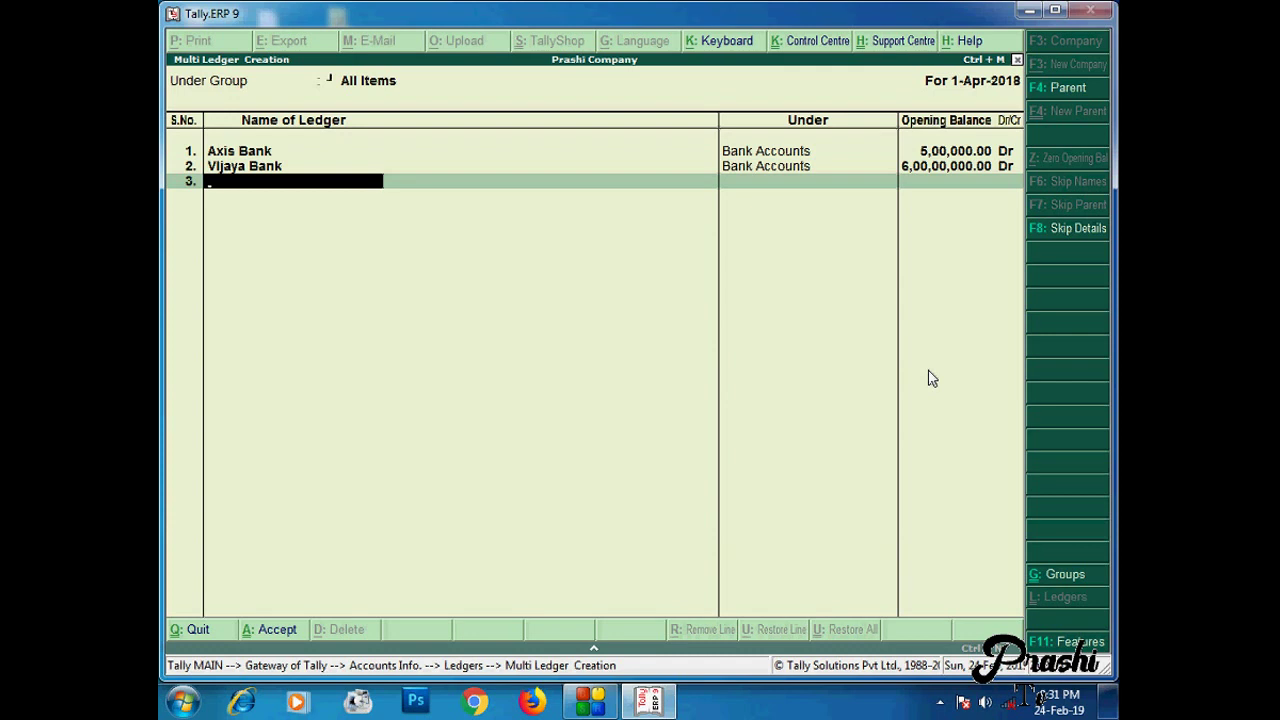
key("Return")
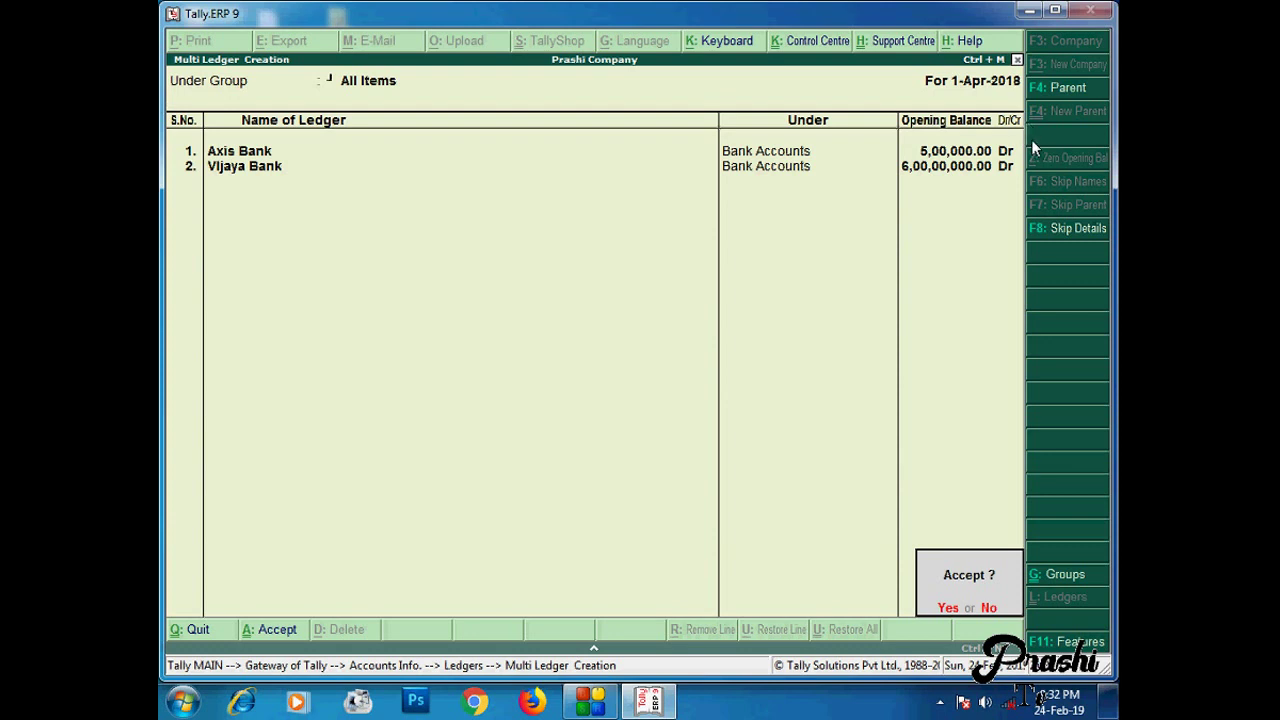
key("Return")
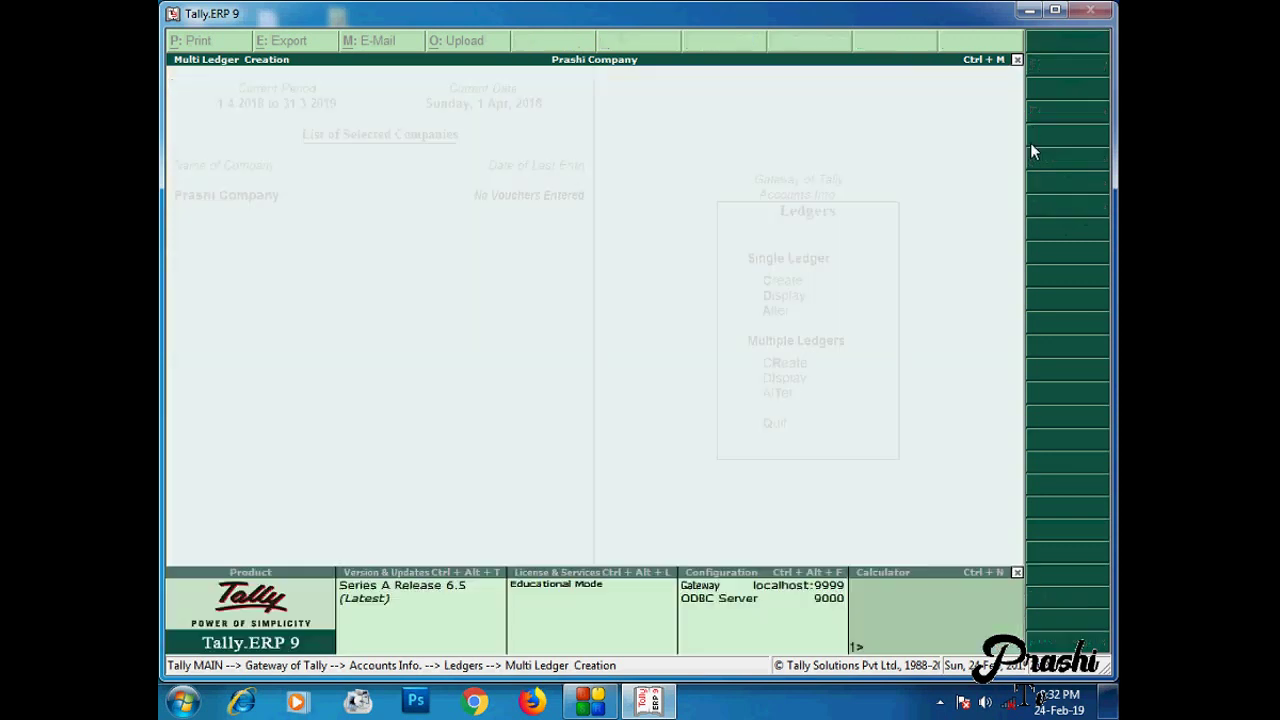